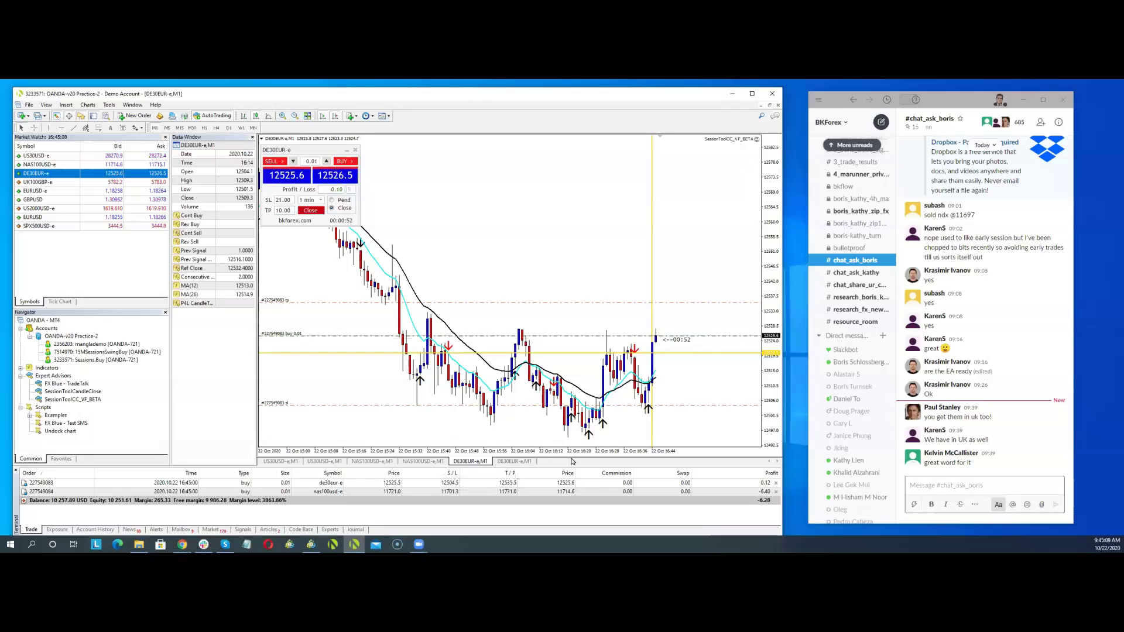
Step: Check the NAS100USD, US30USD and DE30EUR charts and close the open DE30EUR buy position
left_click(424, 462)
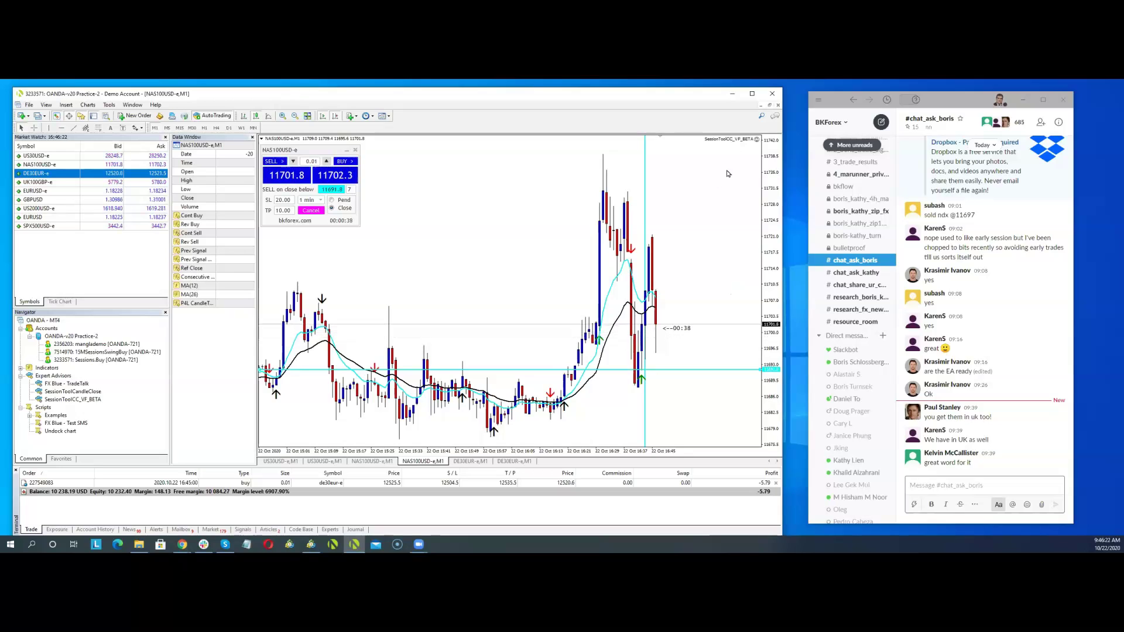
left_click(476, 462)
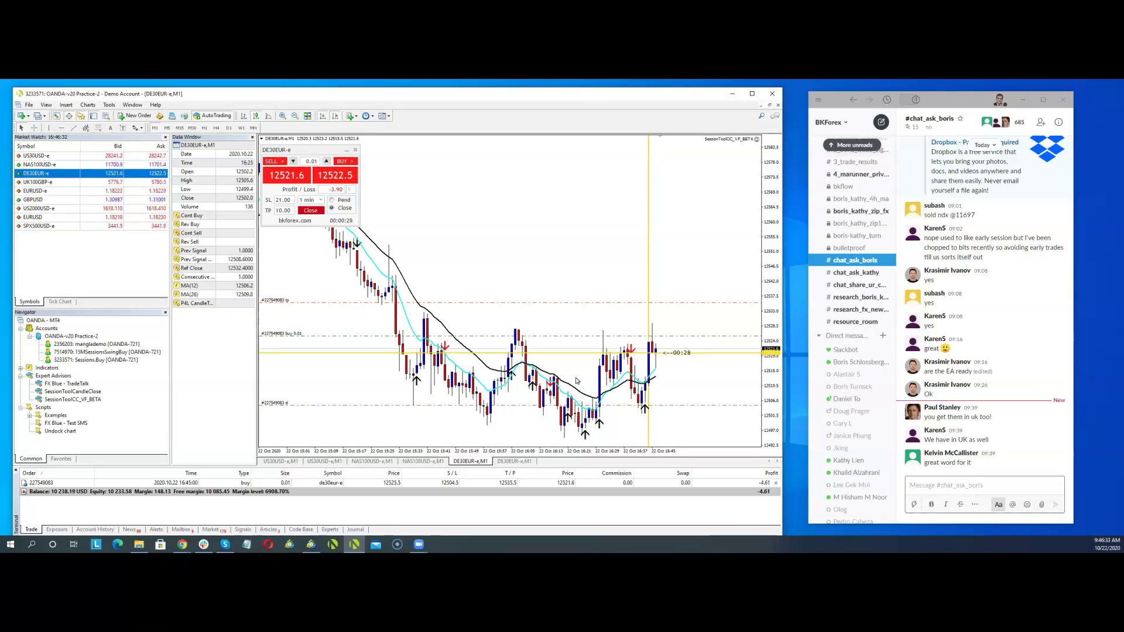
left_click(327, 461)
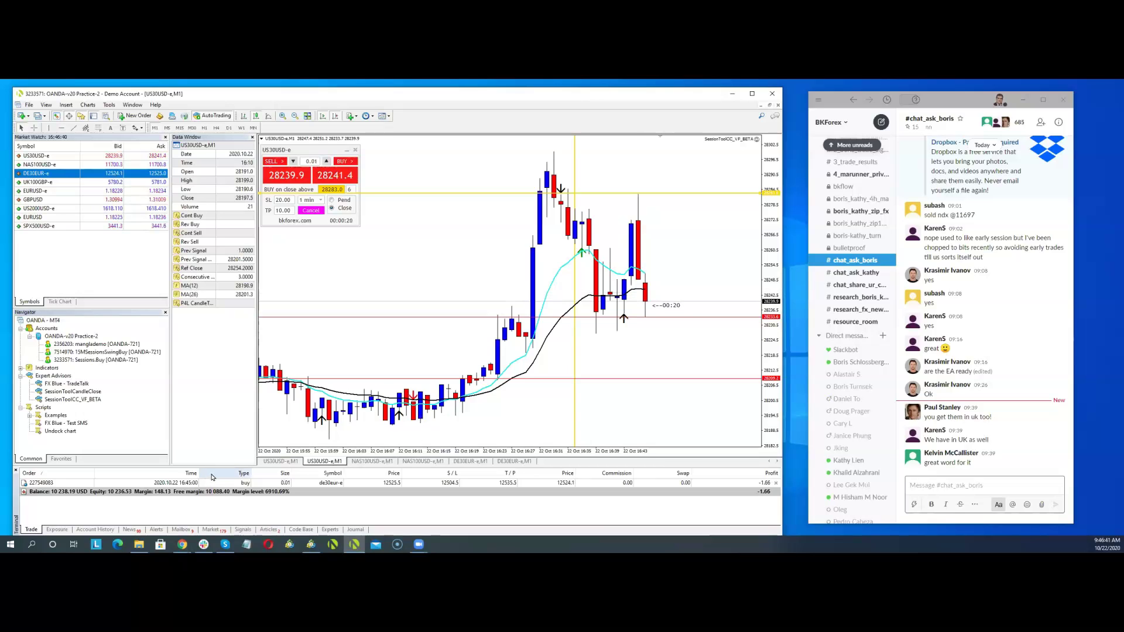
left_click(287, 462)
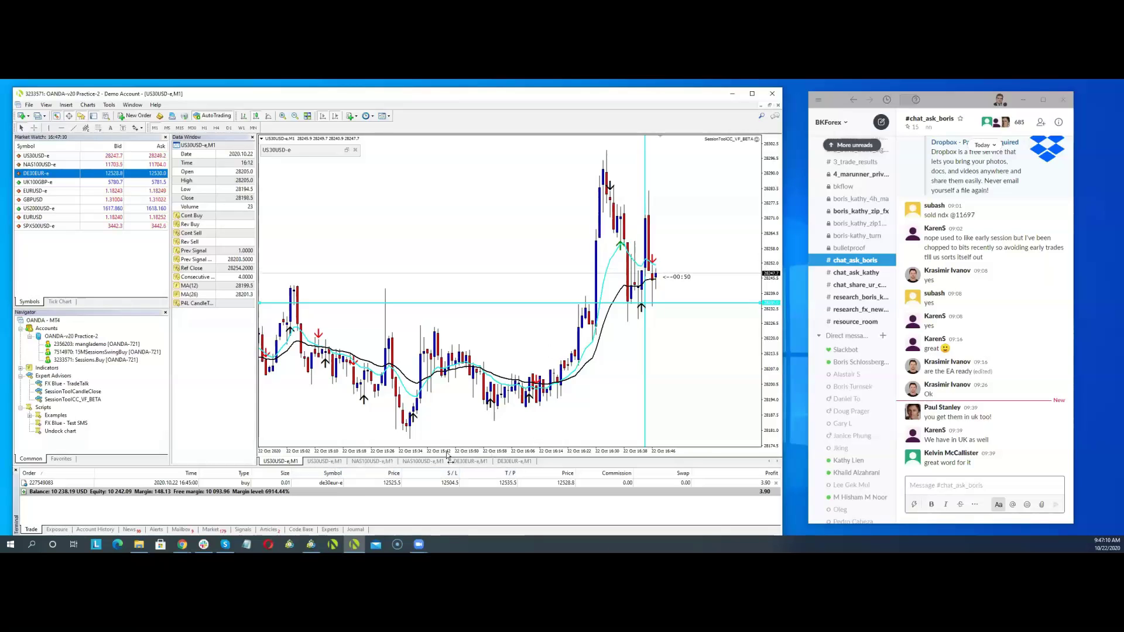
left_click(470, 462)
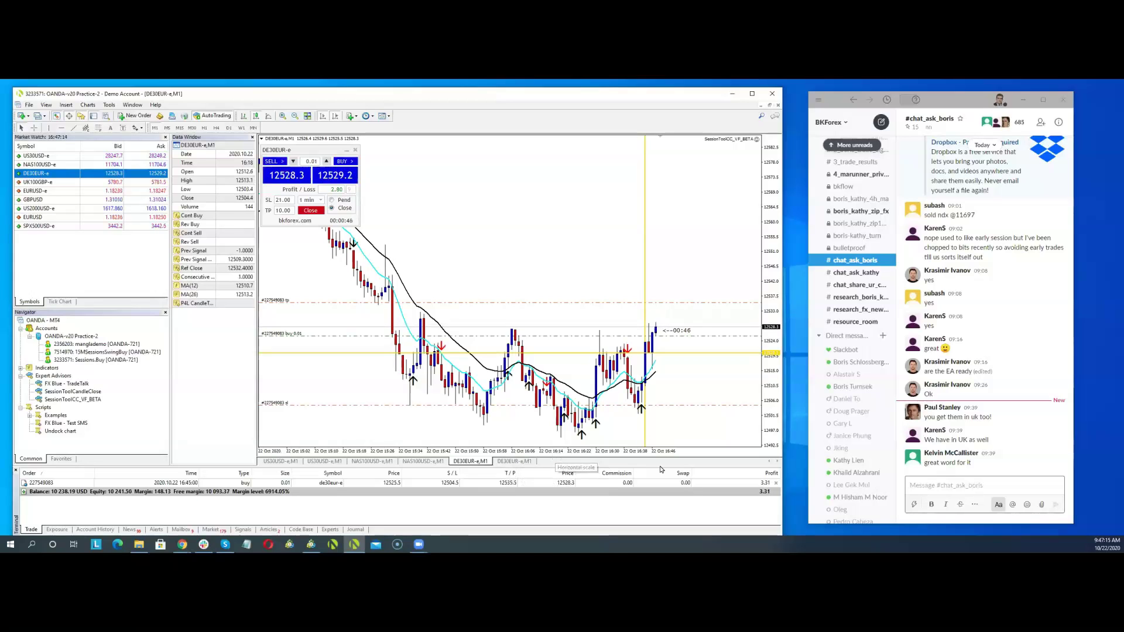
left_click(775, 483)
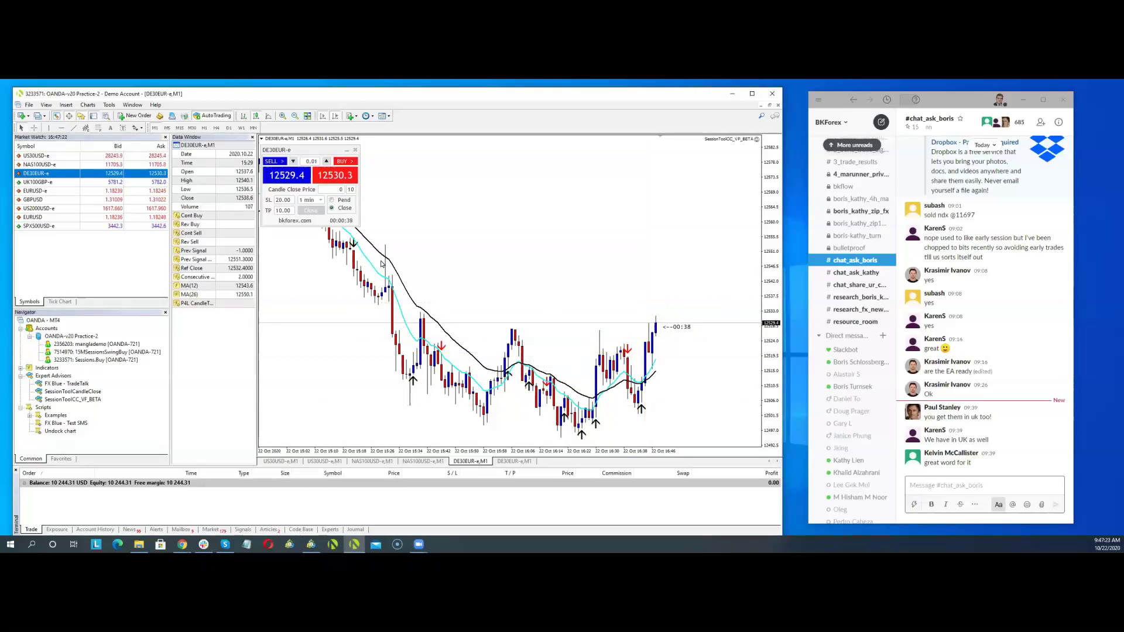
Step: Arm a buy on candle close above 11716.9 on the first NAS100USD chart, and lower its trigger level to 11709.6
left_click(430, 462)
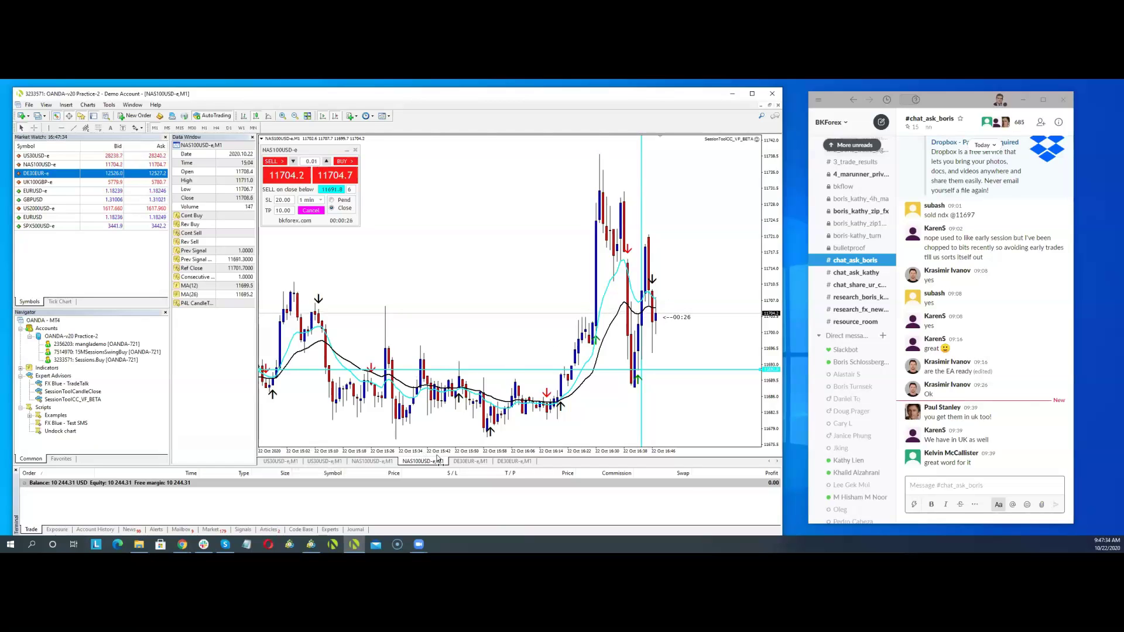
left_click(372, 461)
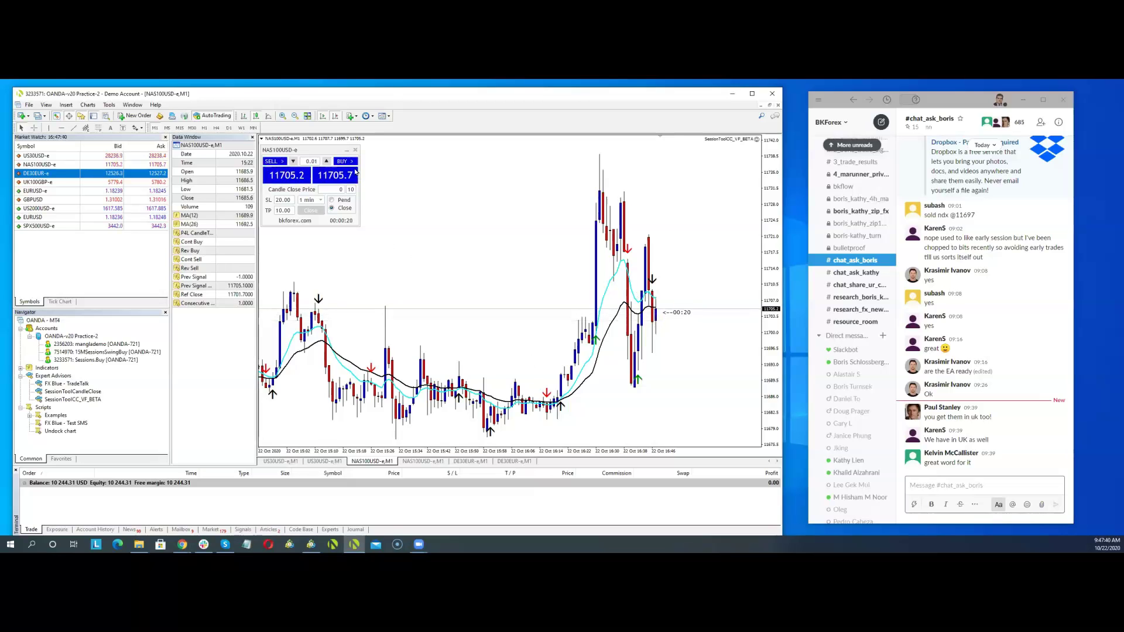
left_click(336, 191)
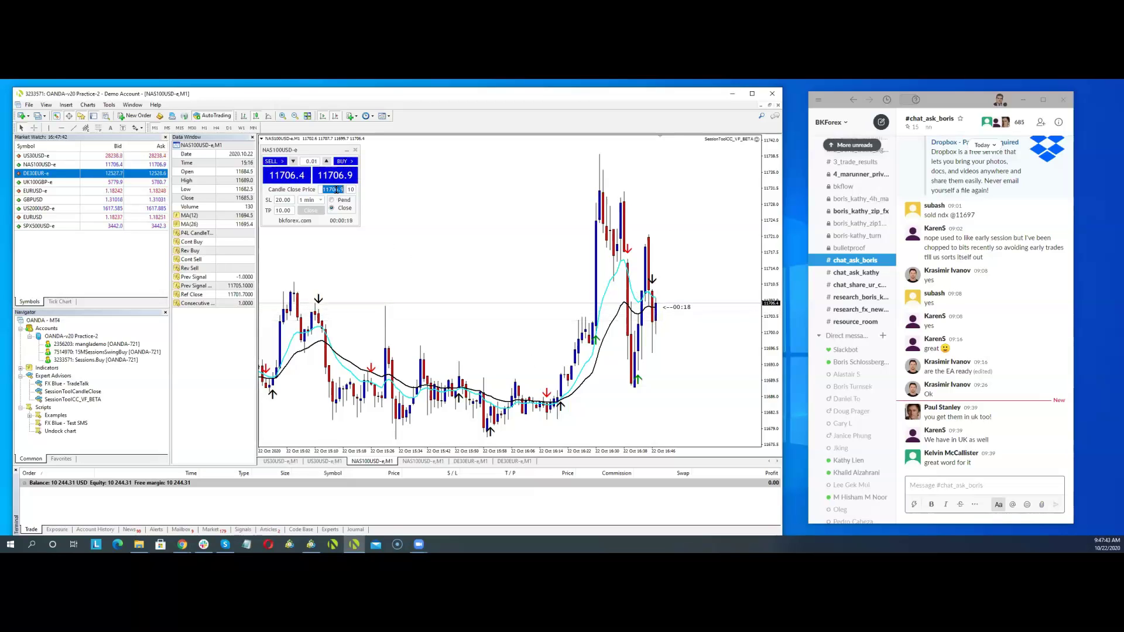
left_click(336, 190)
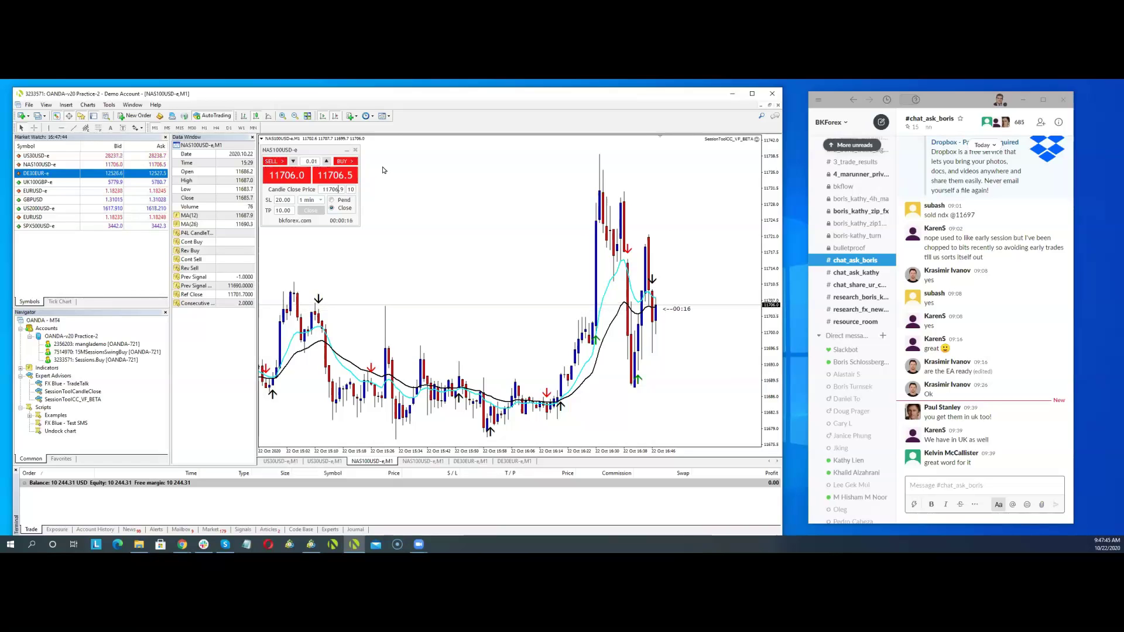
key("BackSpace")
key("BackSpace")
type("1")
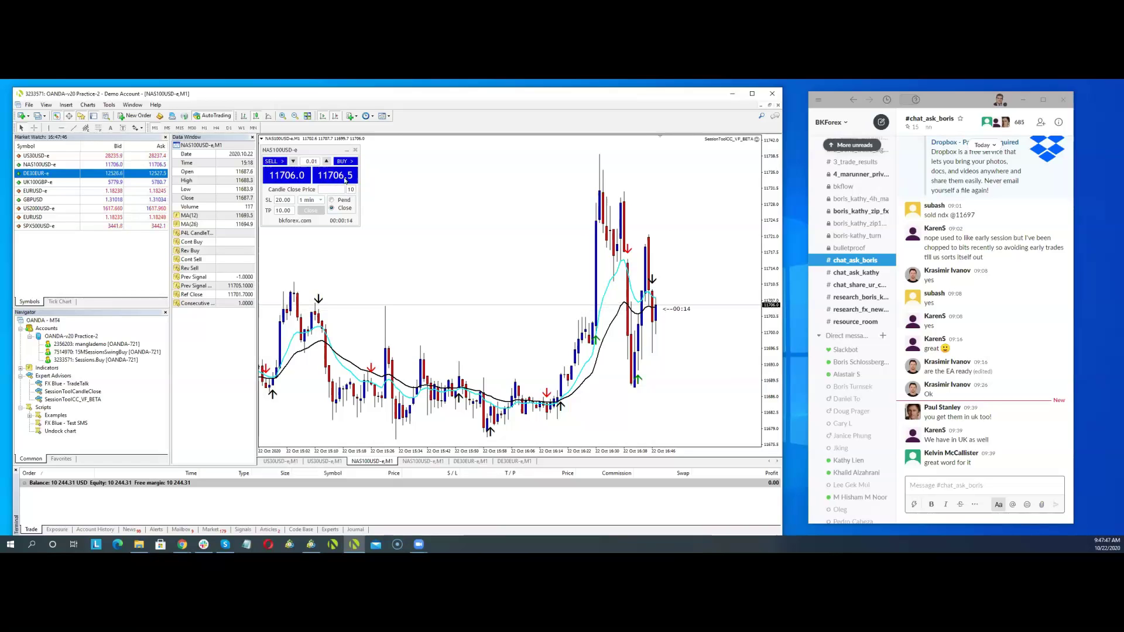
left_click(345, 181)
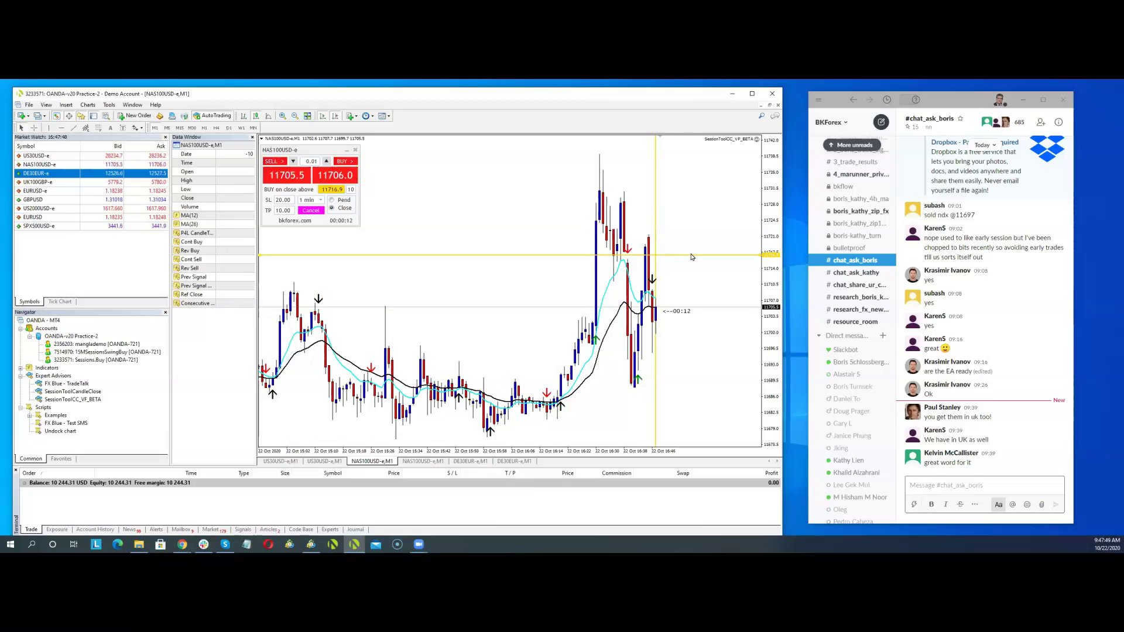
left_click_drag(691, 257, 699, 291)
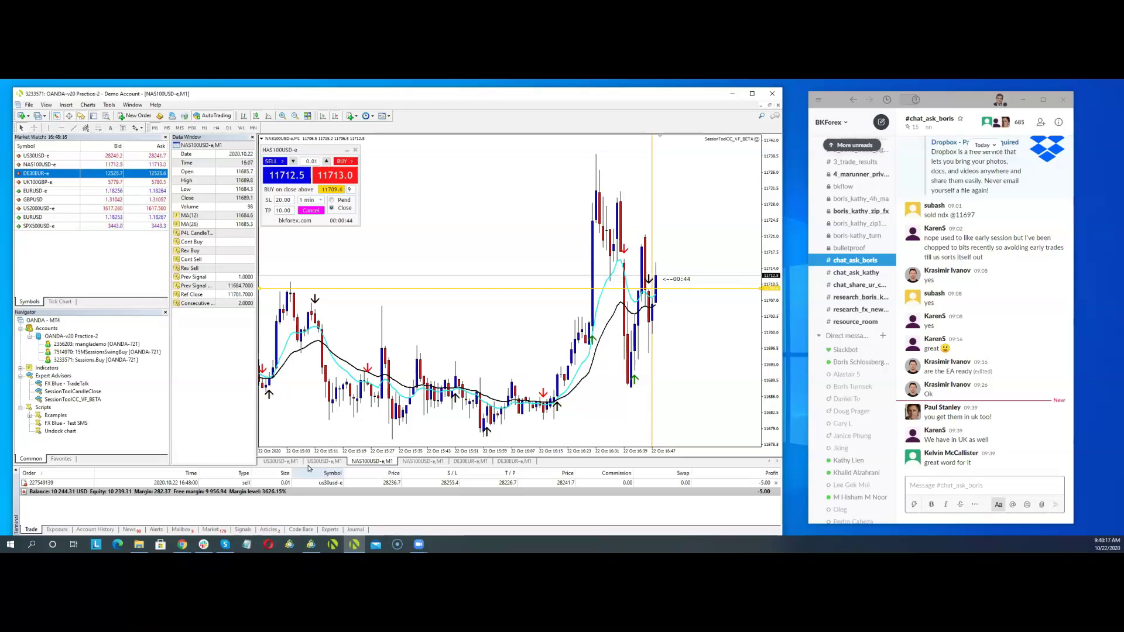
Step: Bring up the first US30USD chart and close the open US30USD sell position
left_click(282, 461)
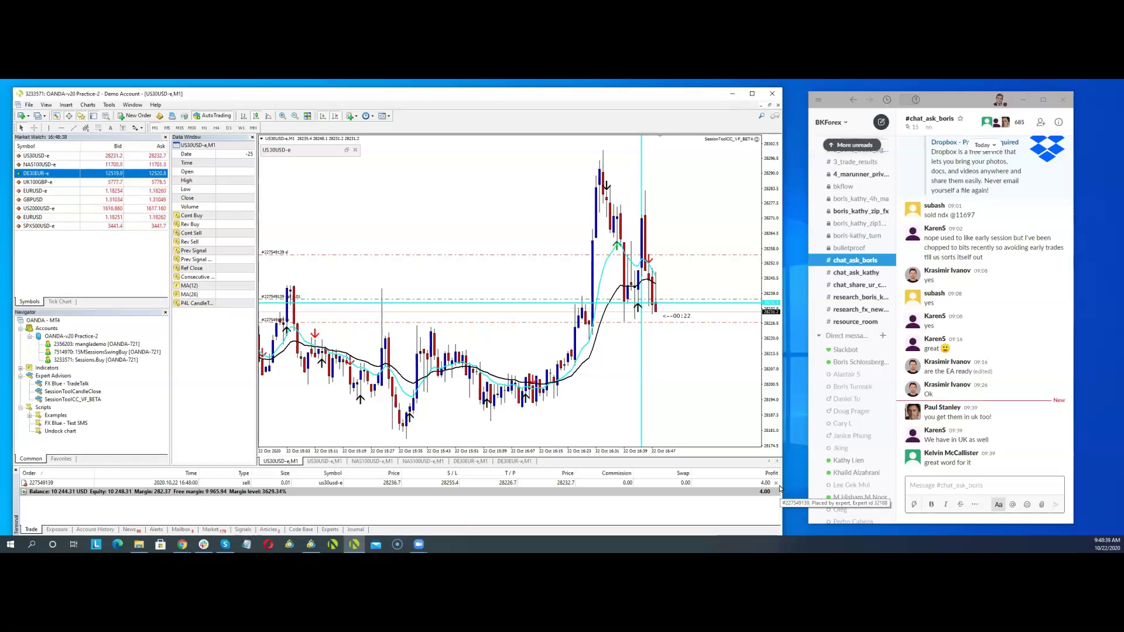
left_click(774, 483)
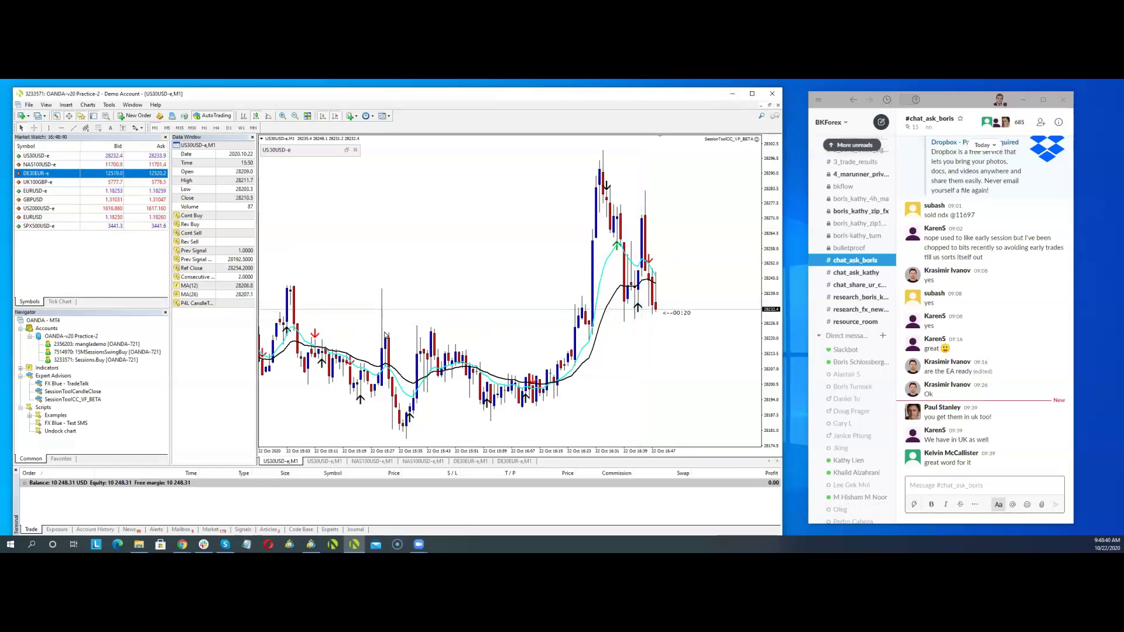
Step: Check the pending setups on the NAS100USD, US30USD and DE30EUR charts, and close the open NAS100USD sell position
left_click(382, 463)
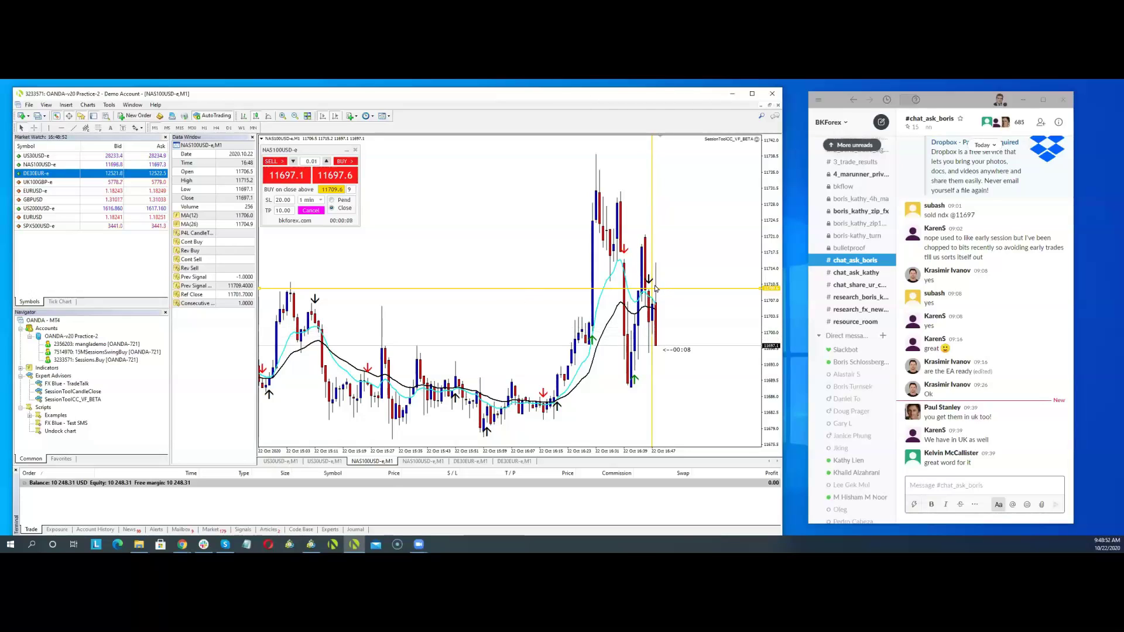
left_click(323, 462)
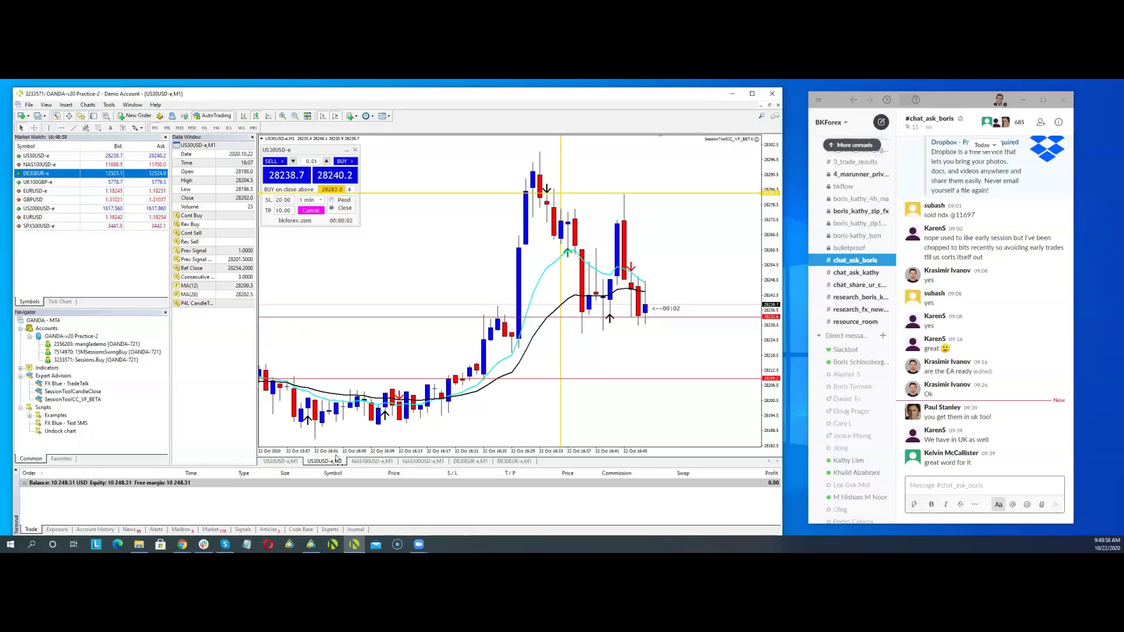
left_click(361, 462)
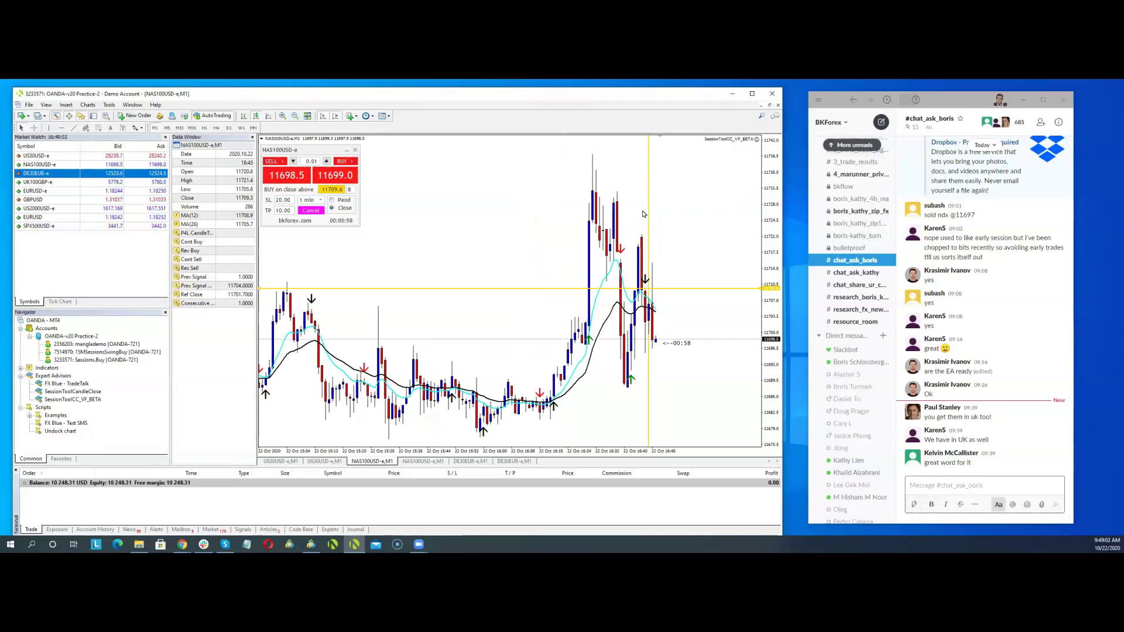
key("ctrl+Tab")
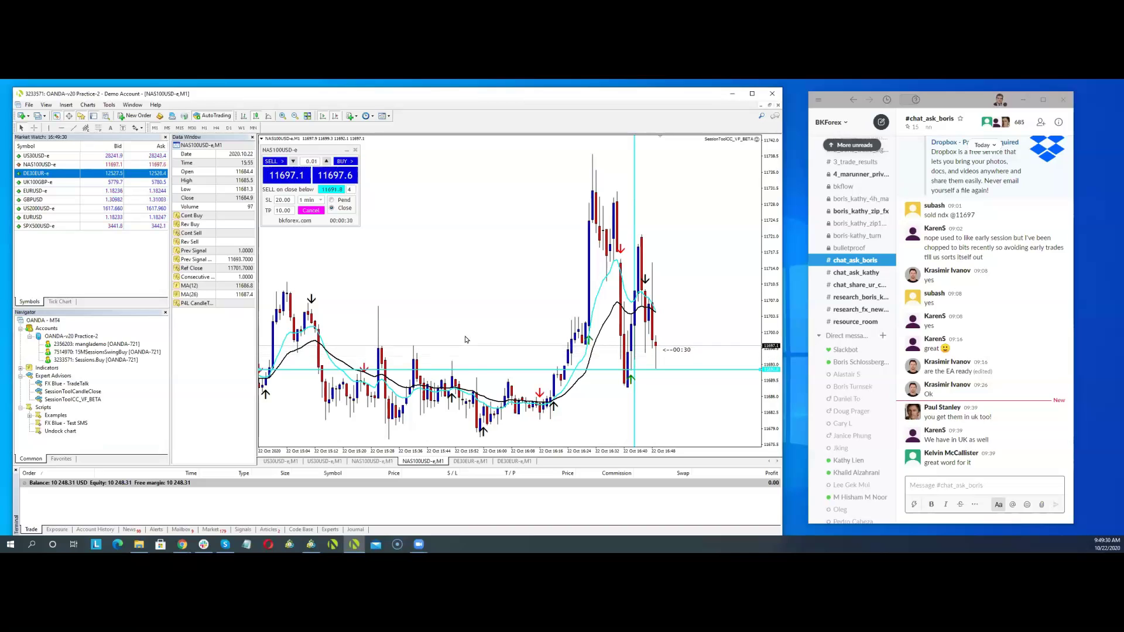
left_click(521, 460)
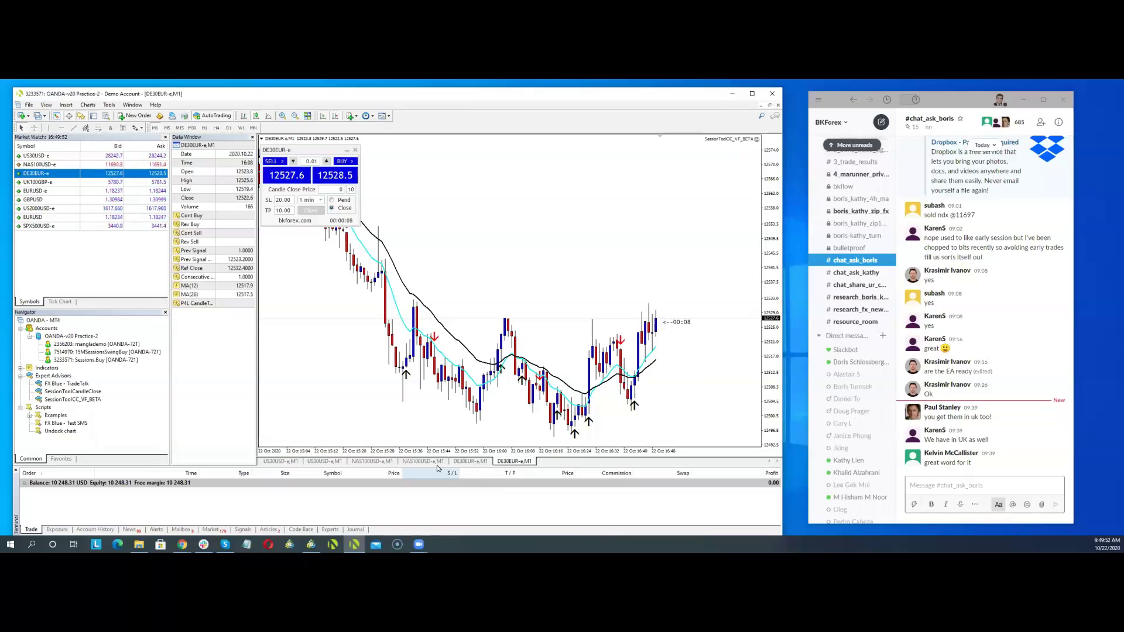
left_click(331, 461)
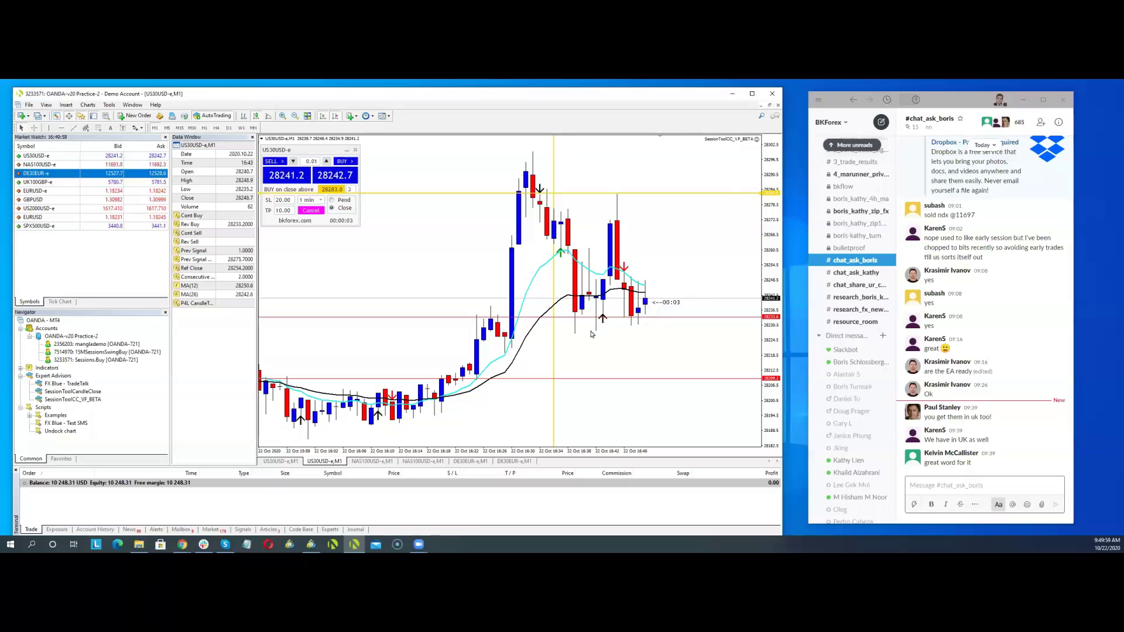
left_click(423, 461)
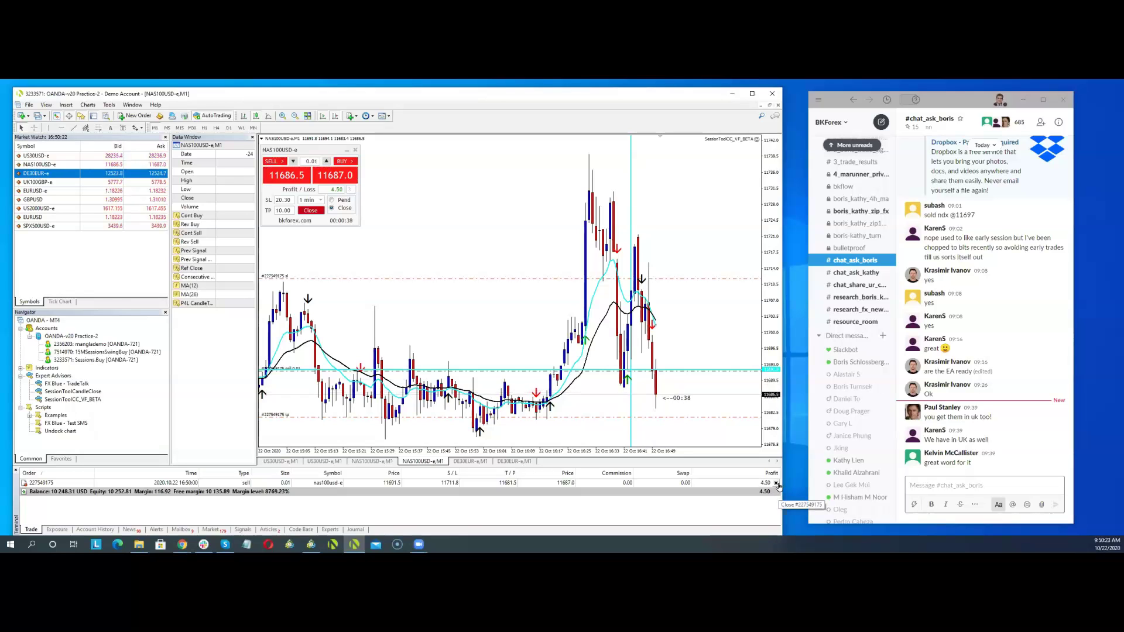
left_click(777, 483)
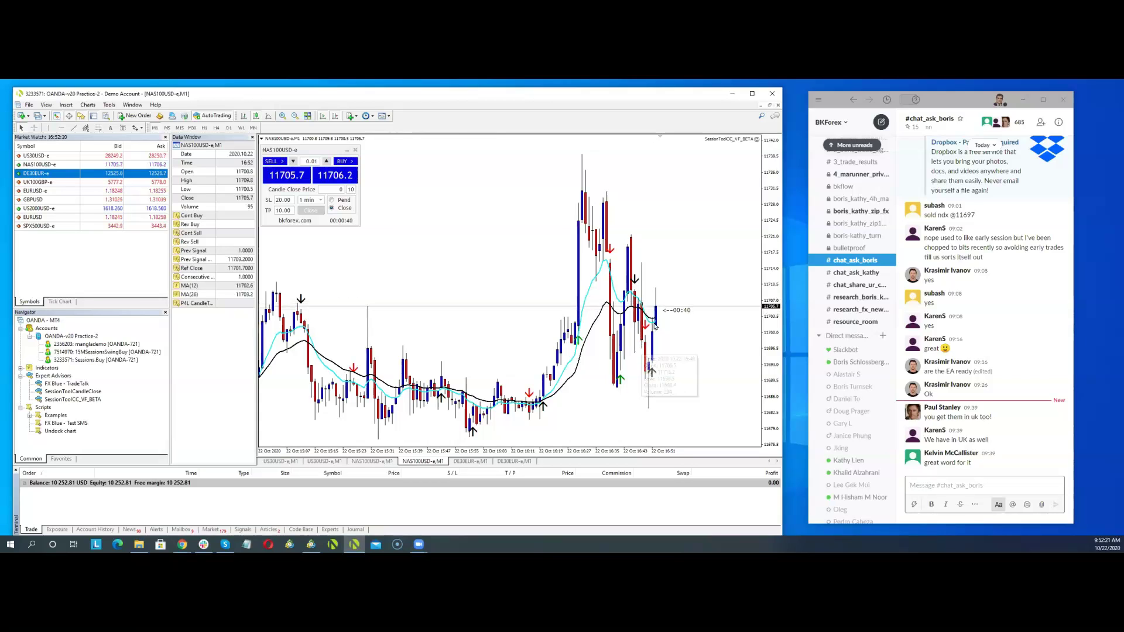
Step: Arm a sell on candle close below 11690 on the second NAS100USD chart, and raise its trigger level to about 11693
mouse_move(647, 336)
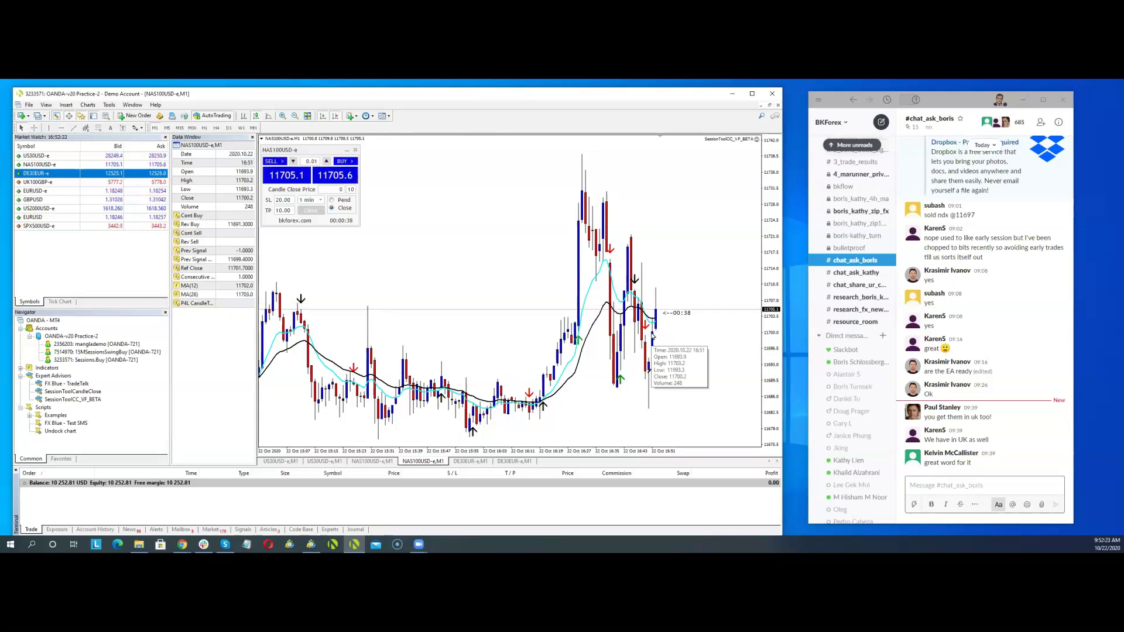
left_click(373, 461)
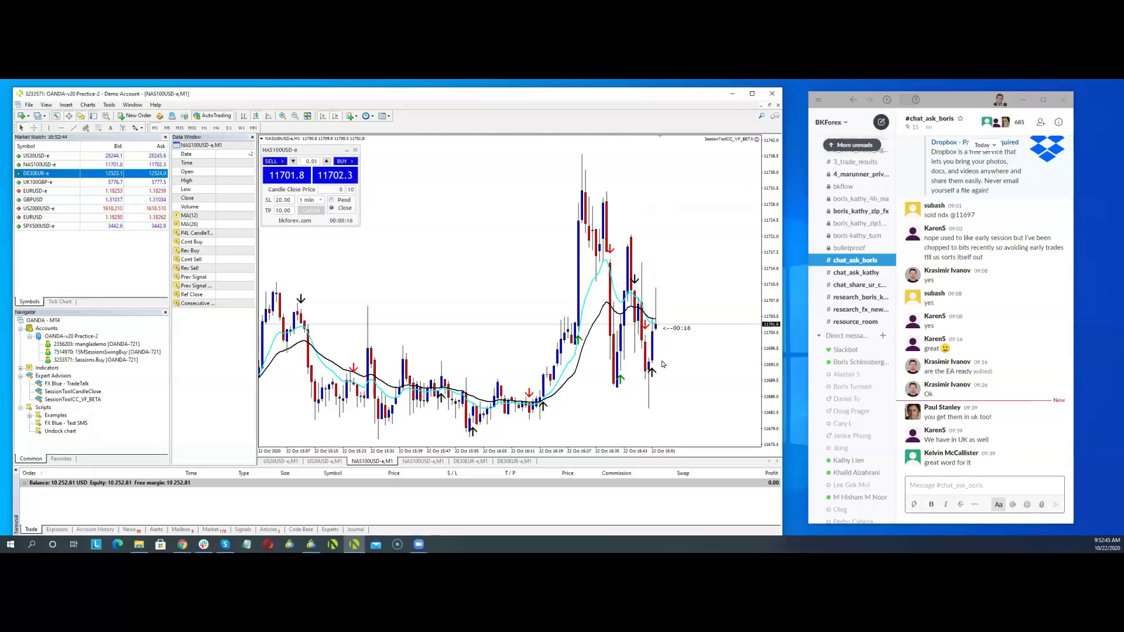
left_click(423, 461)
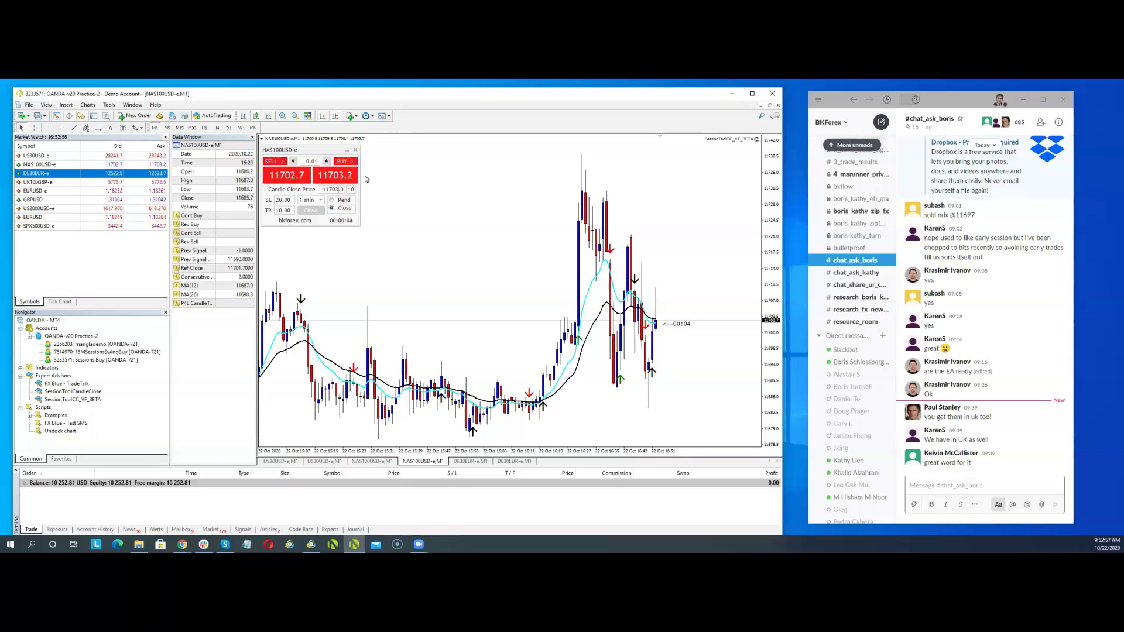
key("BackSpace")
key("BackSpace")
key("BackSpace")
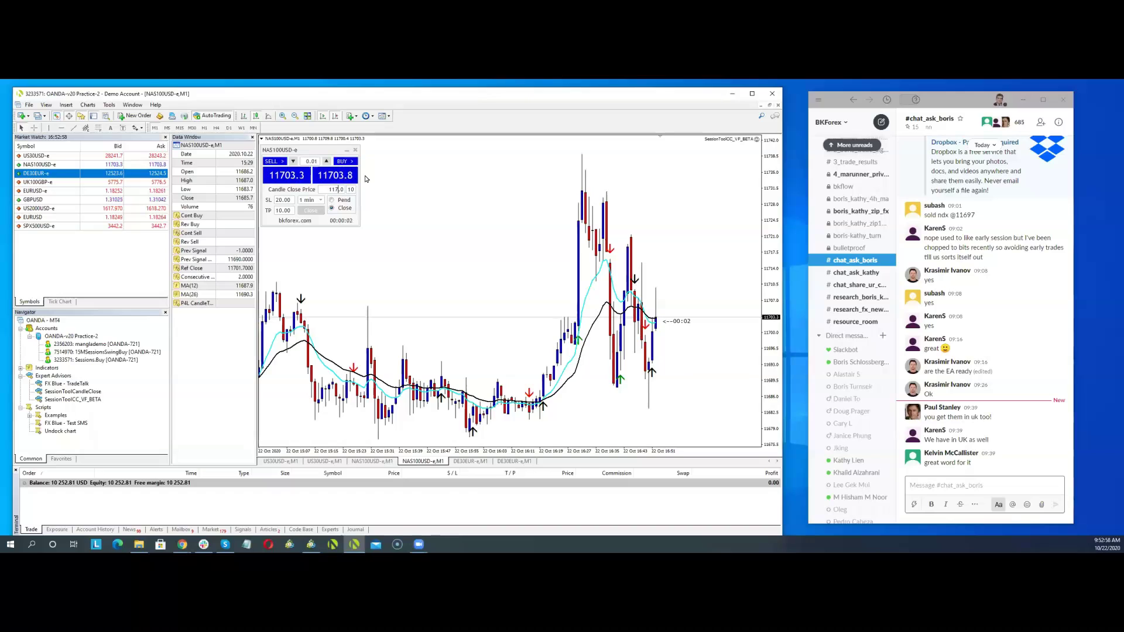
type("6")
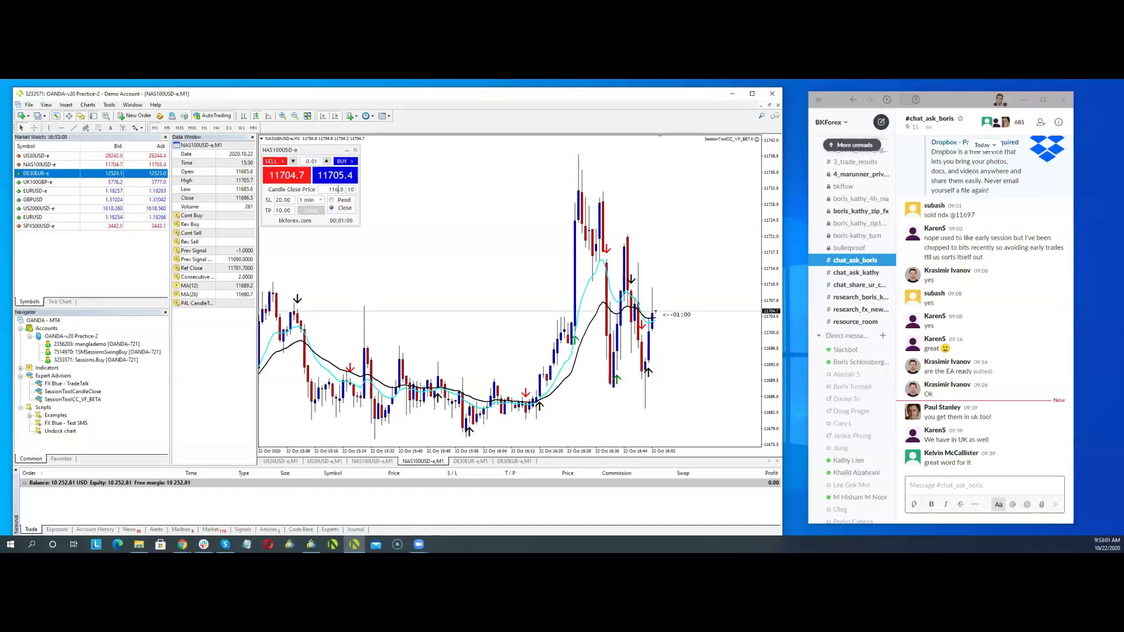
type("90")
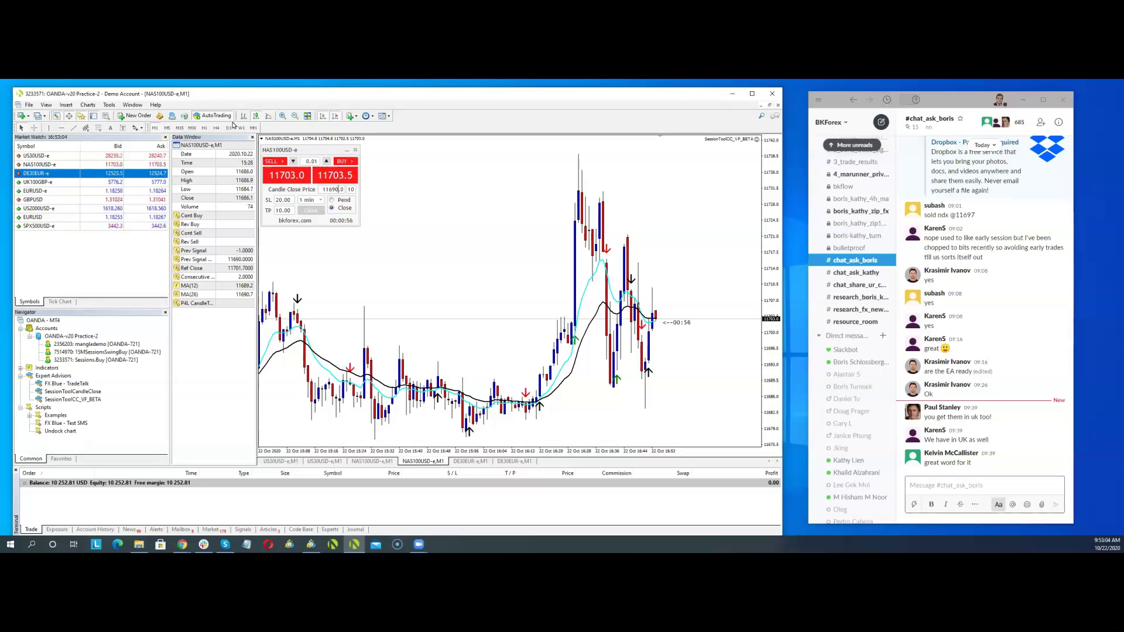
key("Return")
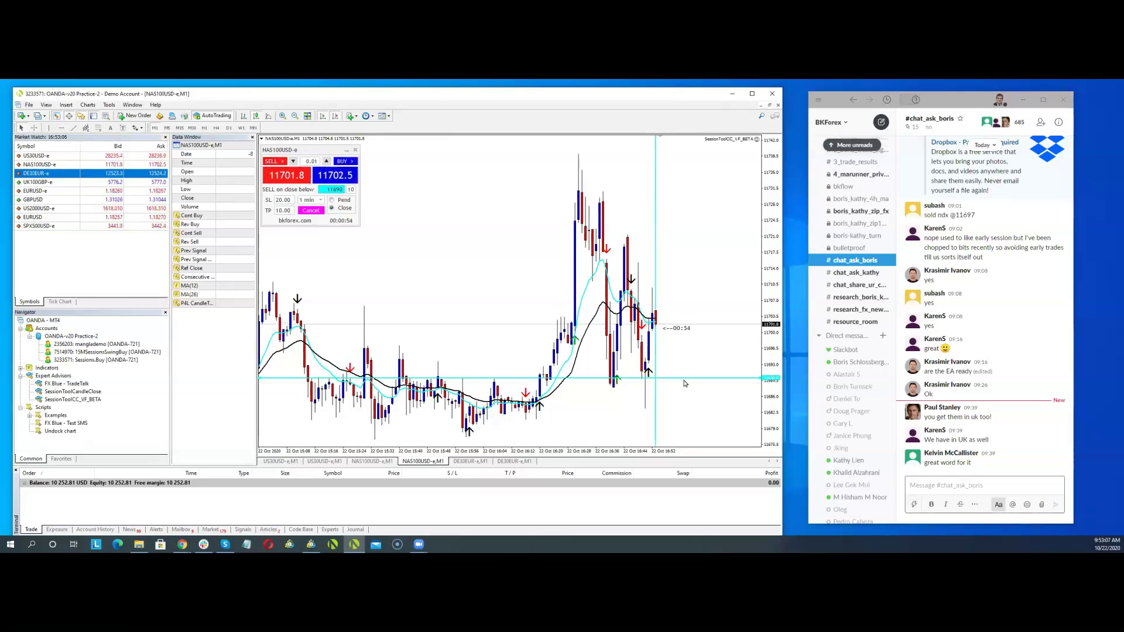
left_click_drag(687, 381, 702, 365)
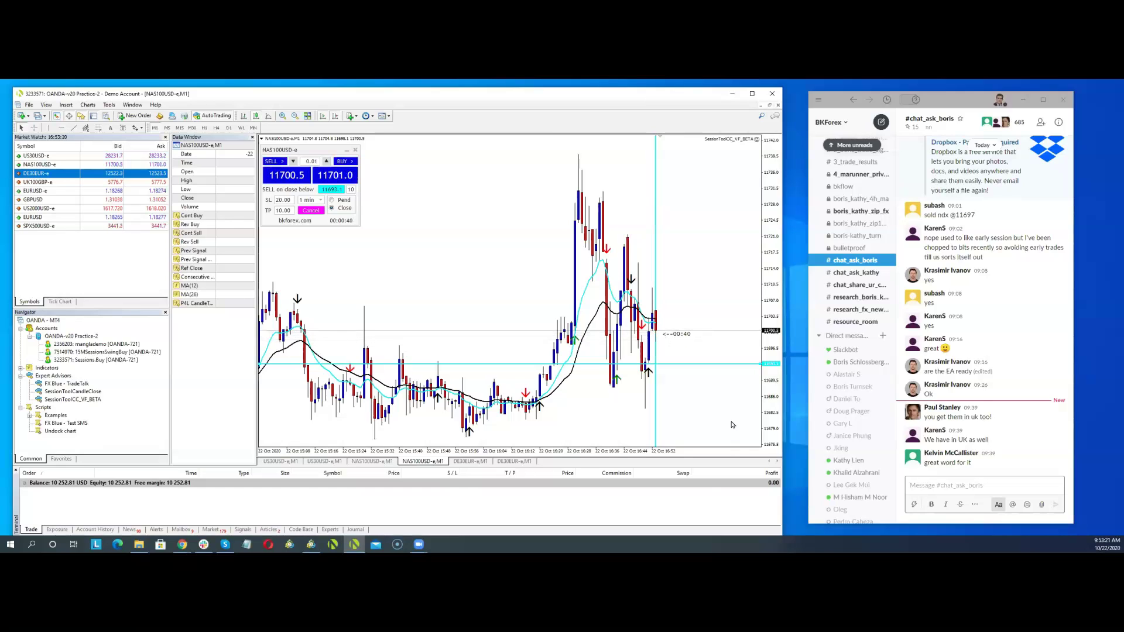
Step: Arm a sell on candle close below 28234.7 on the second US30USD chart
left_click(325, 461)
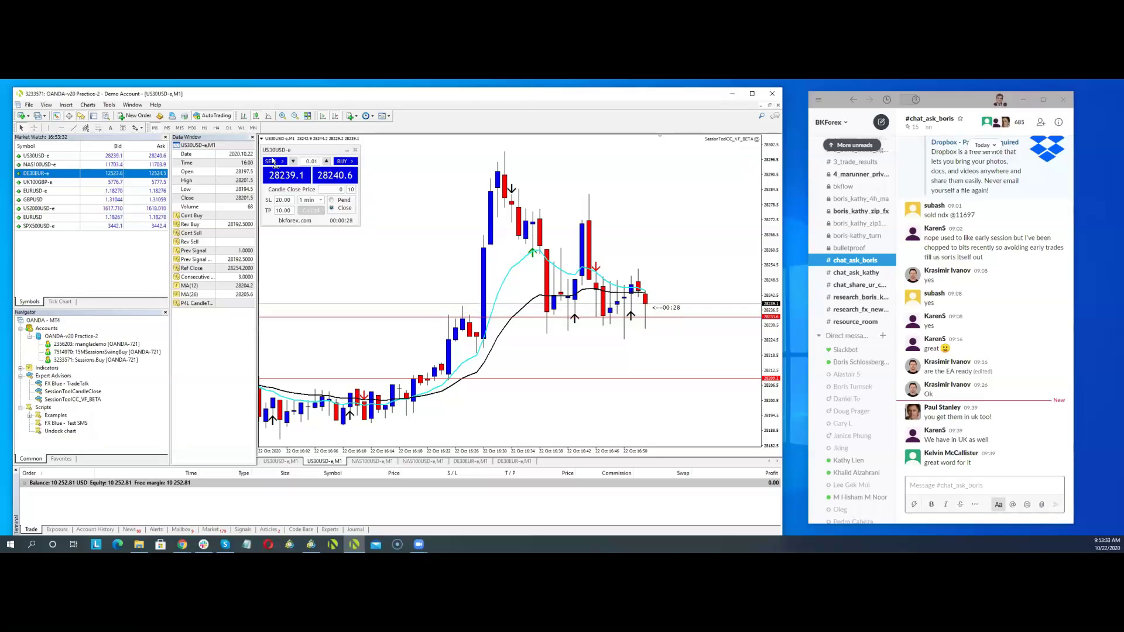
left_click(289, 177)
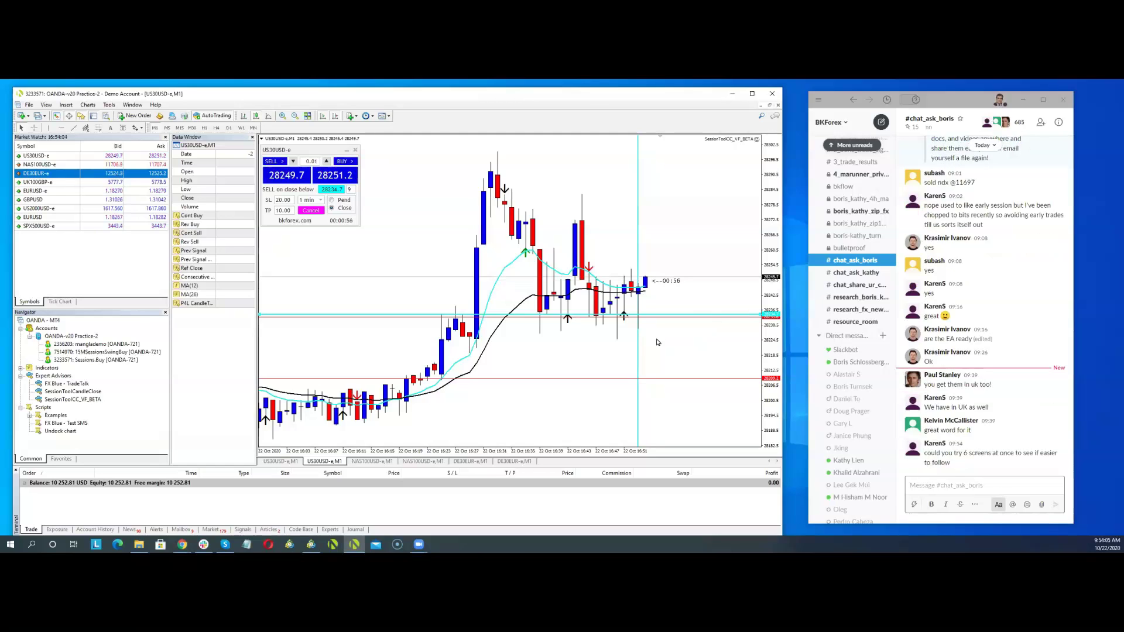
Step: Check the first NAS100USD chart, and arm a 0.01-lot buy on one-minute candle close on the first DE30EUR chart
left_click(376, 462)
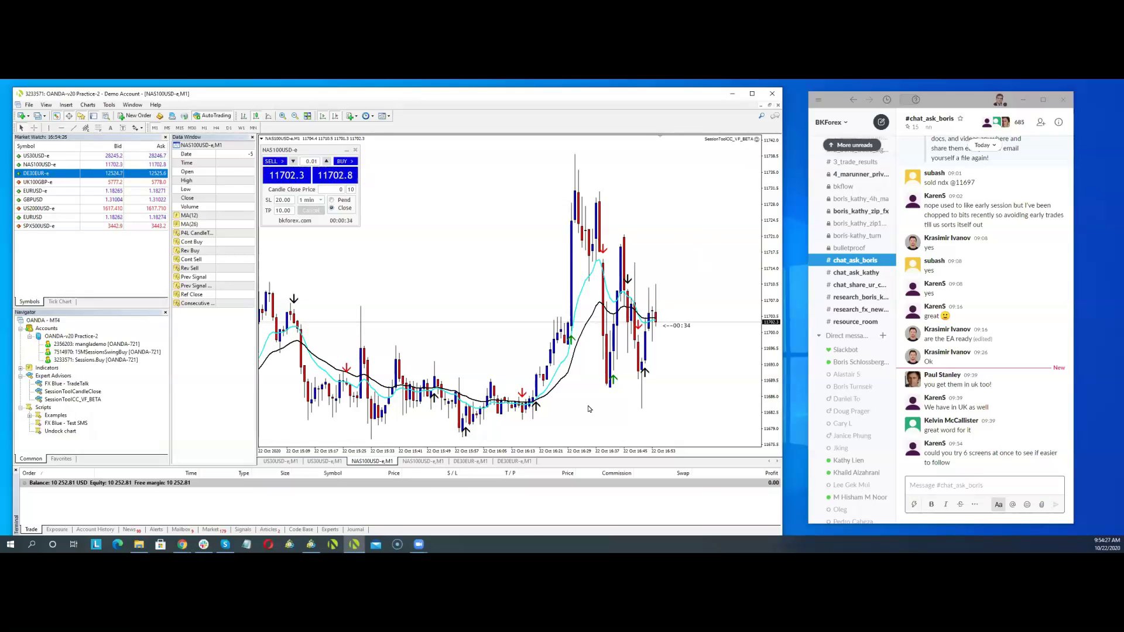
left_click(469, 462)
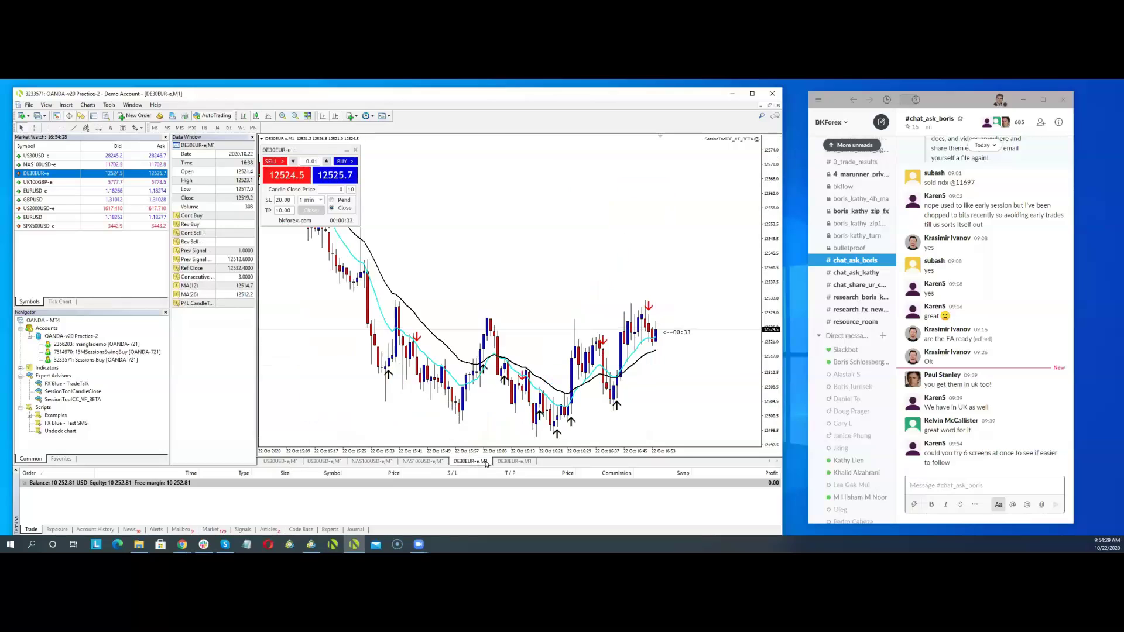
left_click(337, 175)
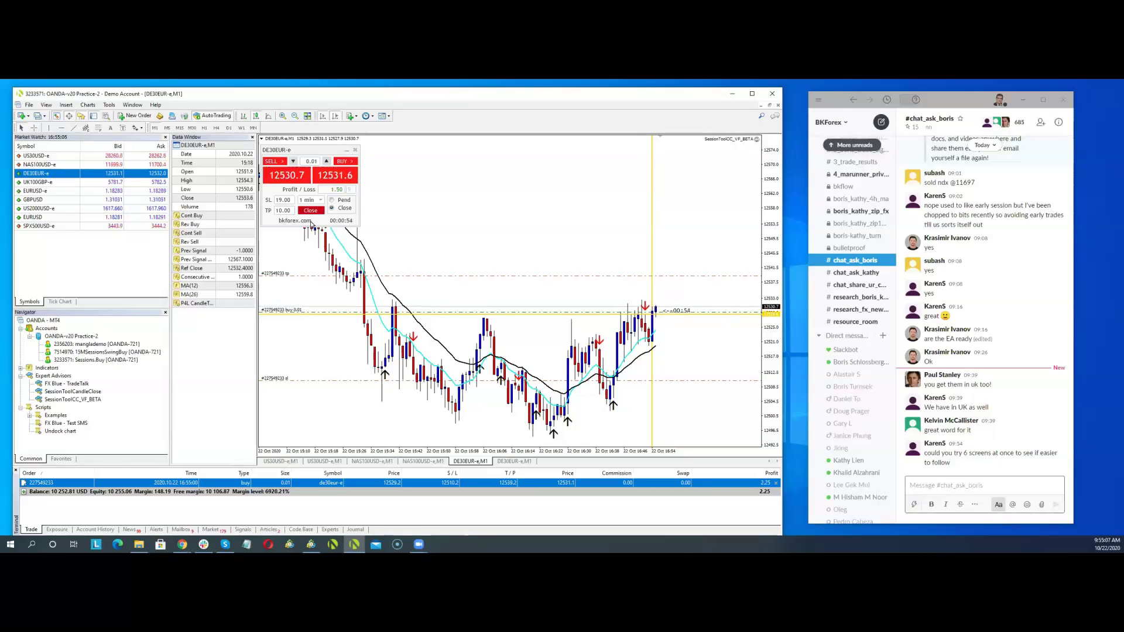
Step: Set the take profit of the open DE30EUR buy position to 6
left_click(283, 210)
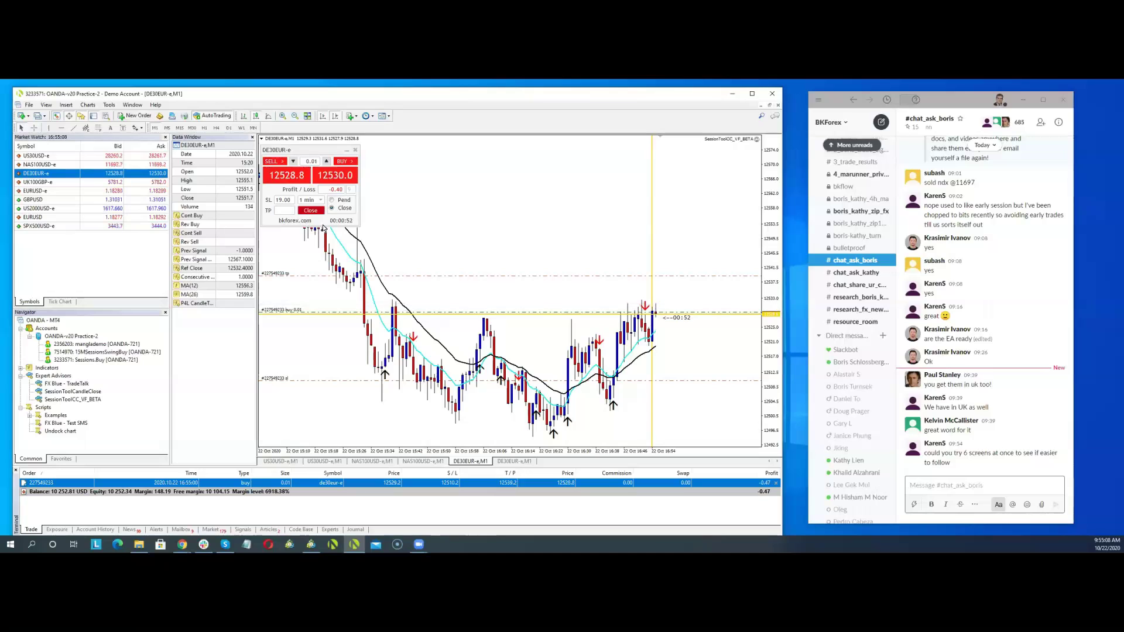
type("6")
key("Return")
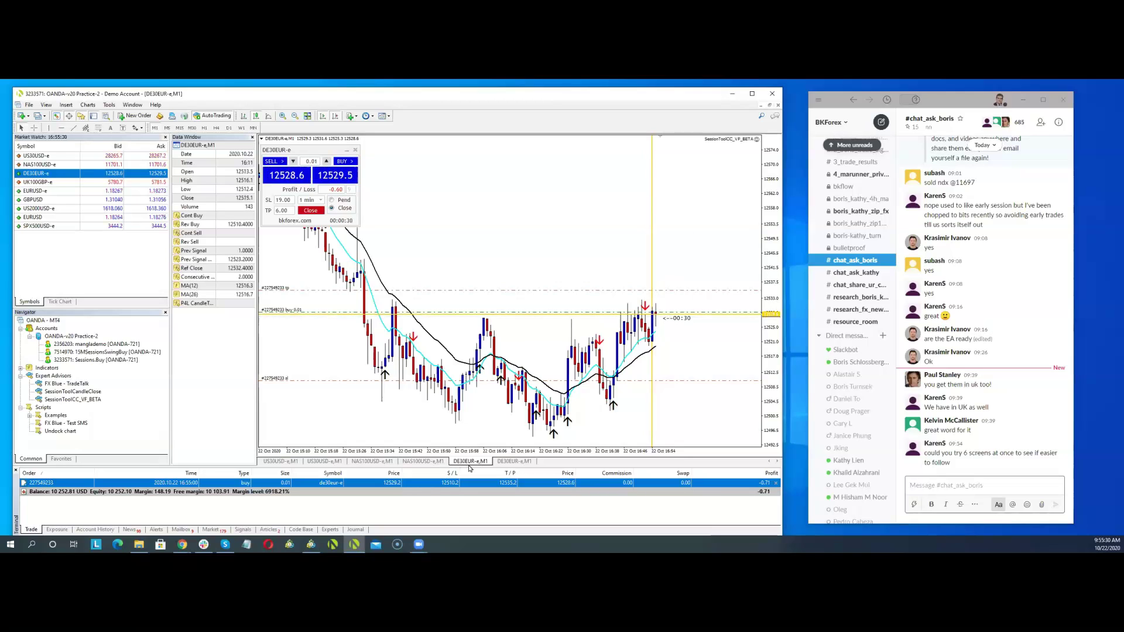
Step: Check the pending sells on the second NAS100USD and US30USD charts, and close the open DE30EUR buy position
left_click(425, 462)
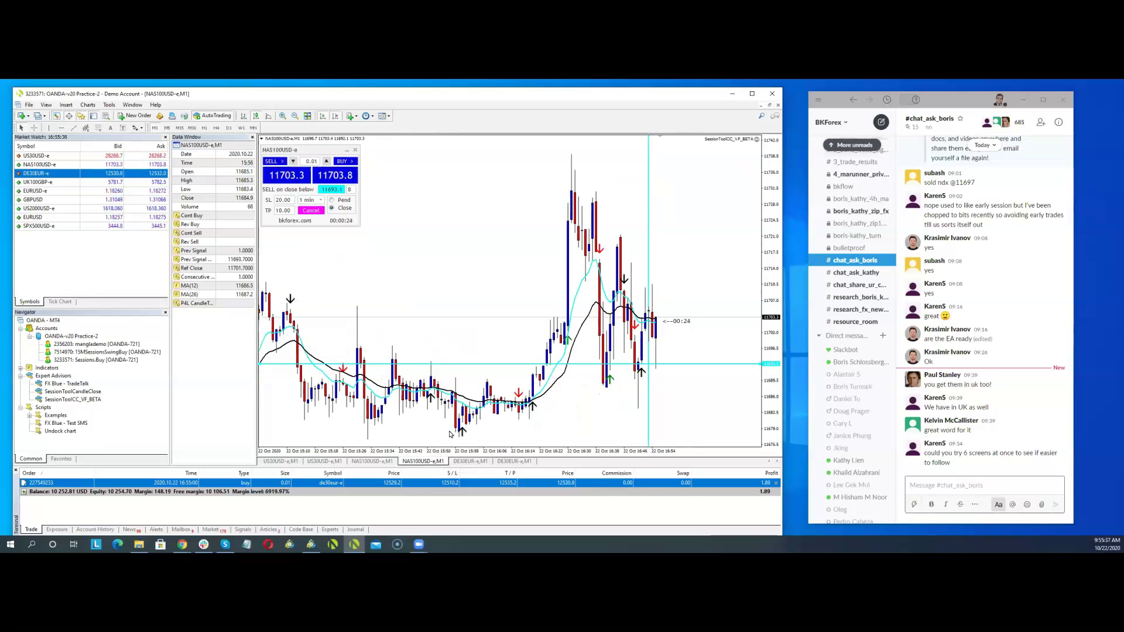
left_click(325, 462)
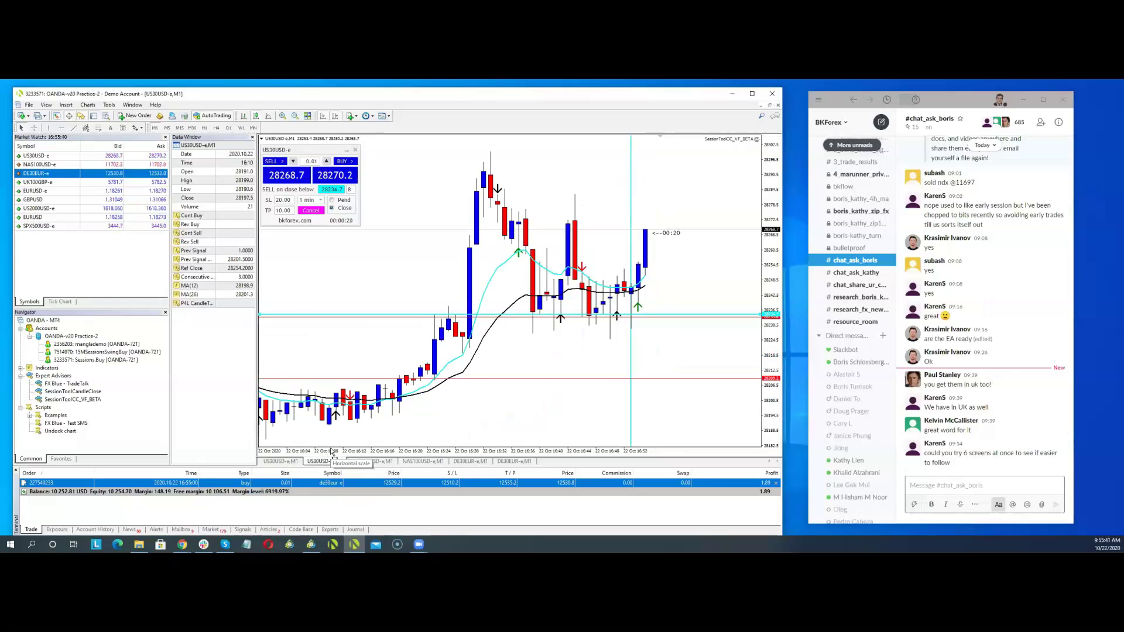
left_click(474, 461)
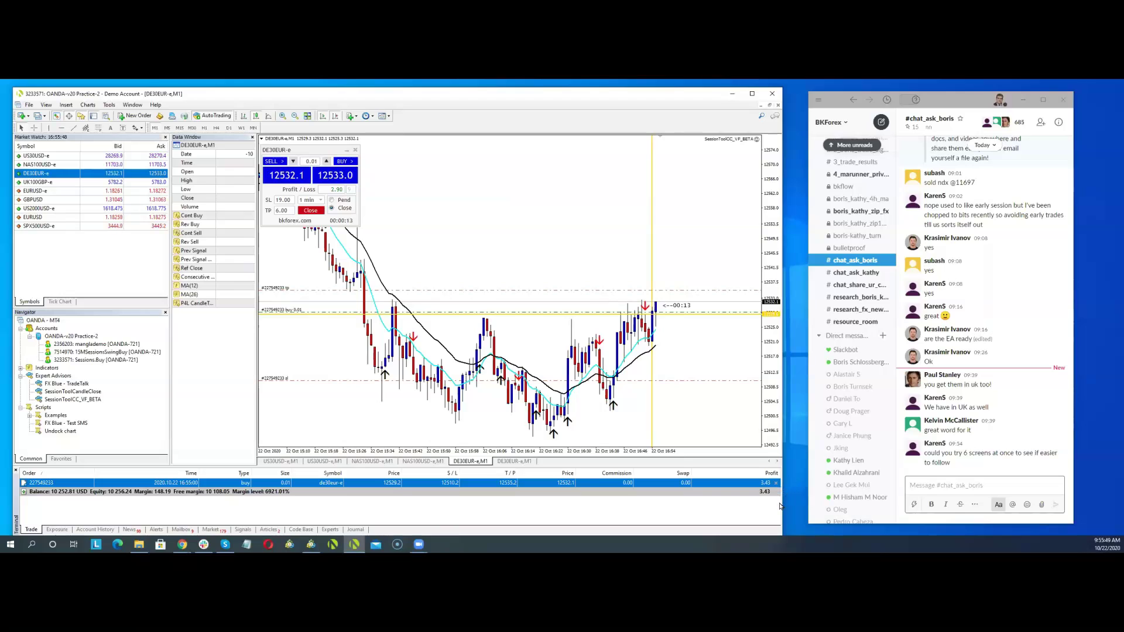
left_click(776, 483)
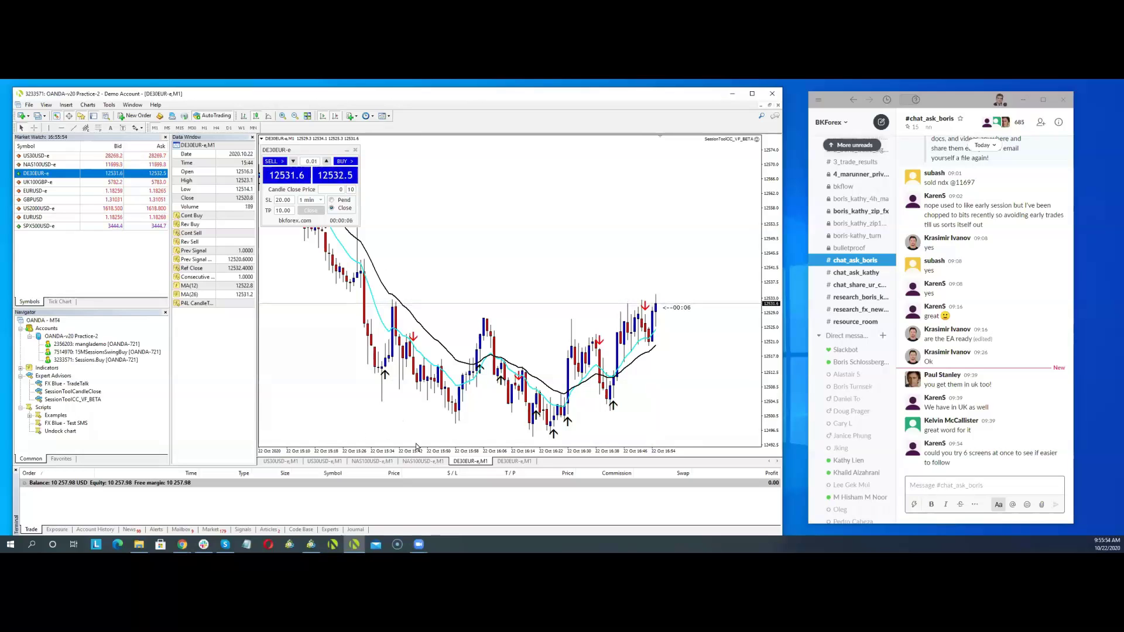
Step: Check the second NAS100USD and DE30EUR charts, and raise the sell trigger level slightly on the second US30USD chart
left_click(412, 463)
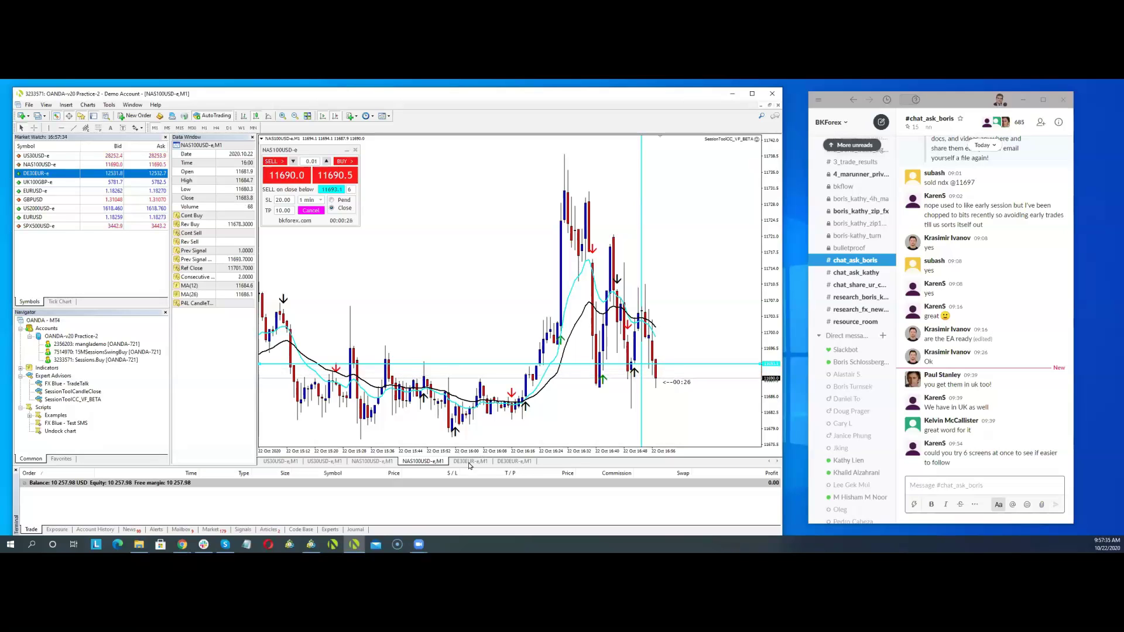
left_click(502, 463)
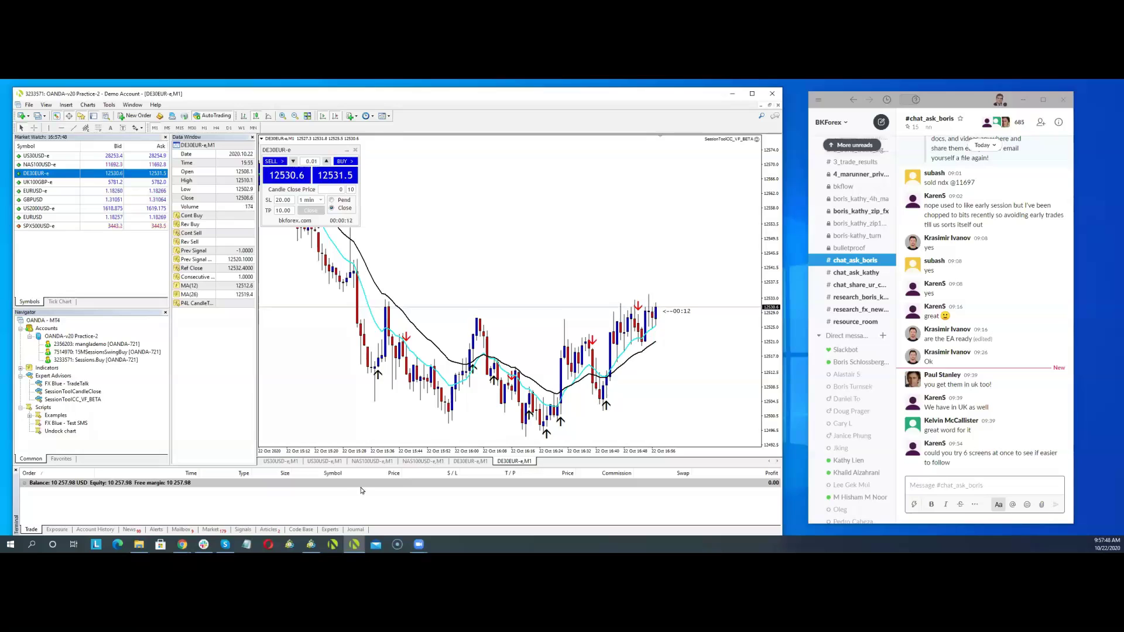
left_click(324, 461)
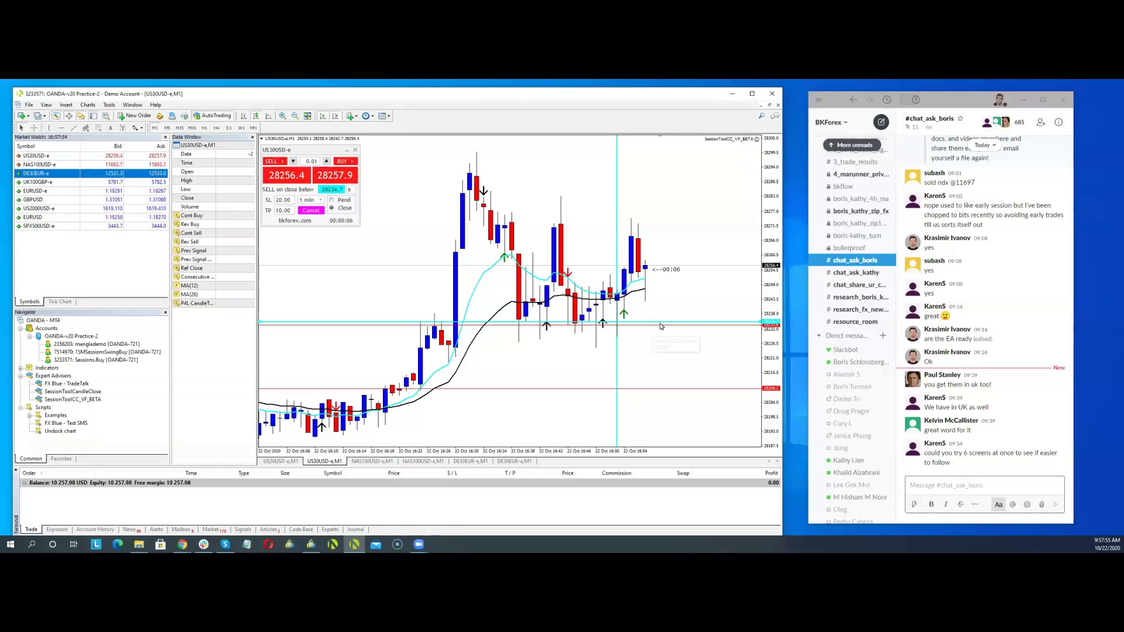
left_click_drag(636, 325, 640, 312)
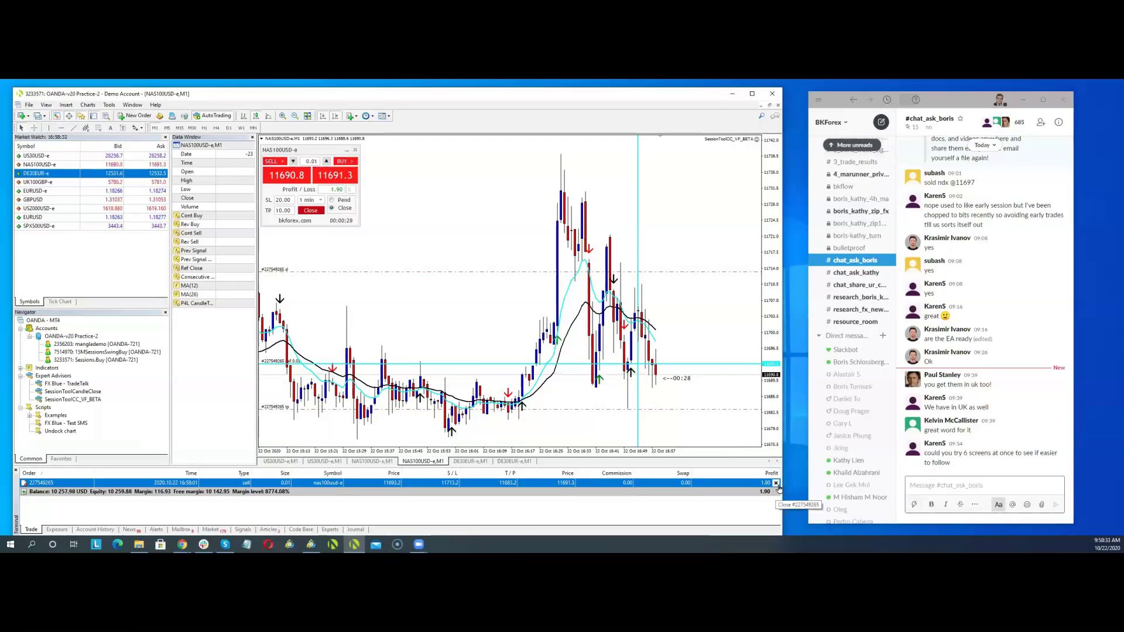
Step: Set the take profit of the open NAS100USD sell position to 7, and close that position
double_click(284, 210)
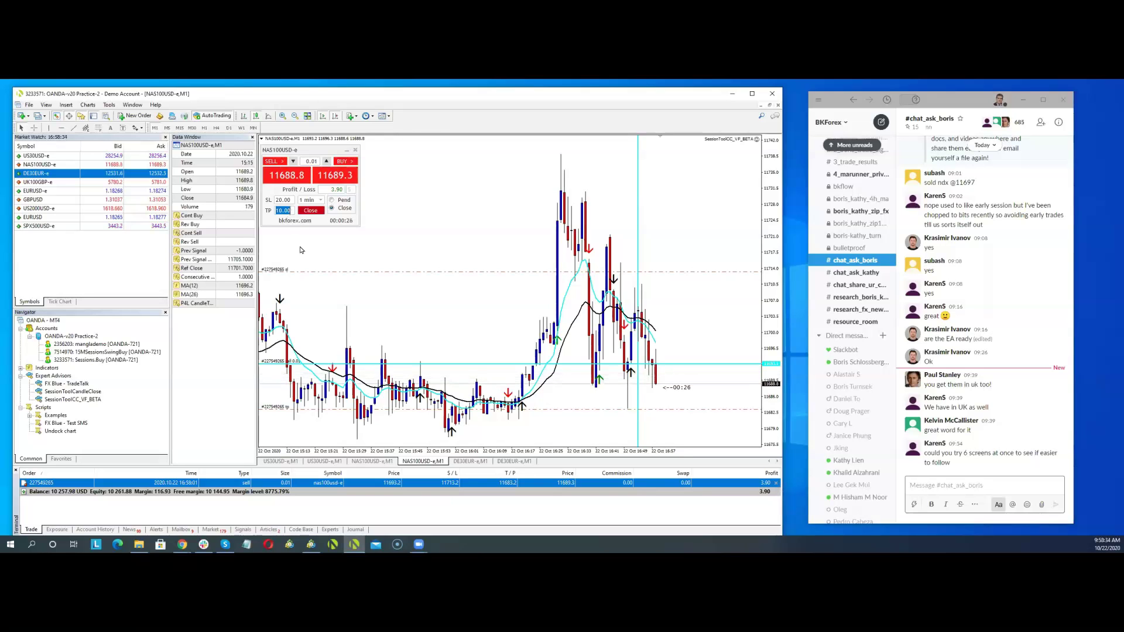
type("7")
key("Return")
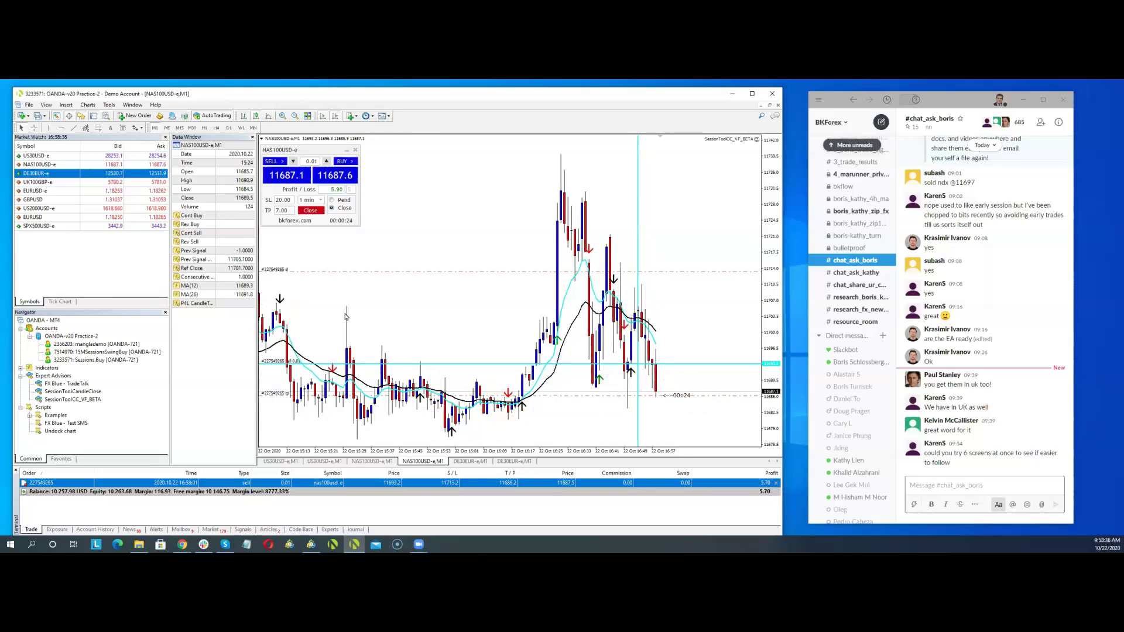
left_click(775, 483)
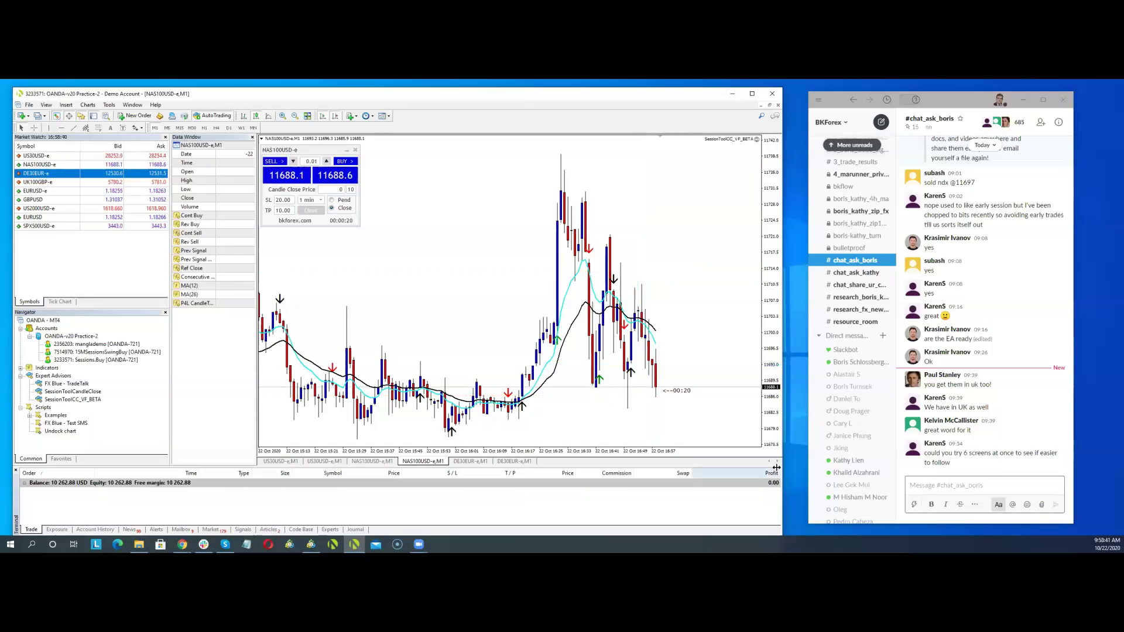